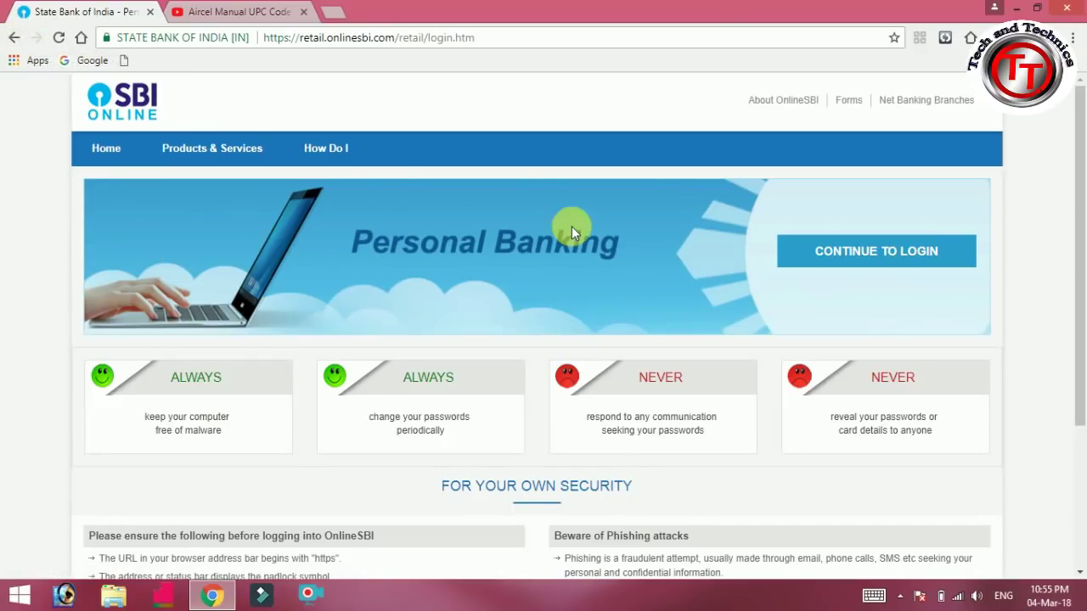
Continue from the Personal Banking landing page to the username and password login form
click(859, 255)
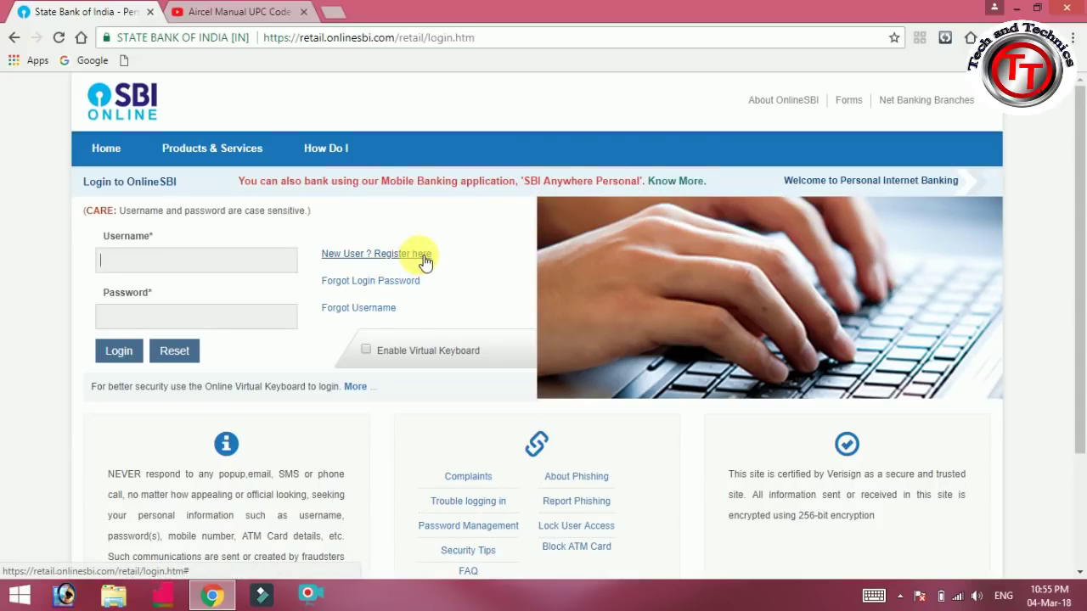
Zoom the page in, start new-user registration and accept the pre-printed kit notice
key(ctrl+plus)
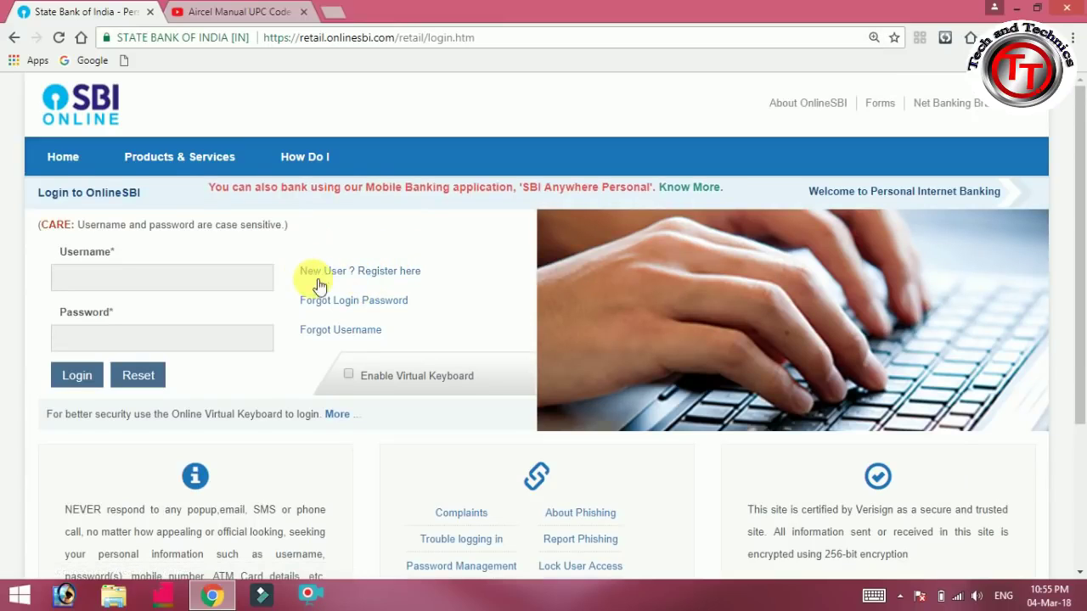
click(390, 273)
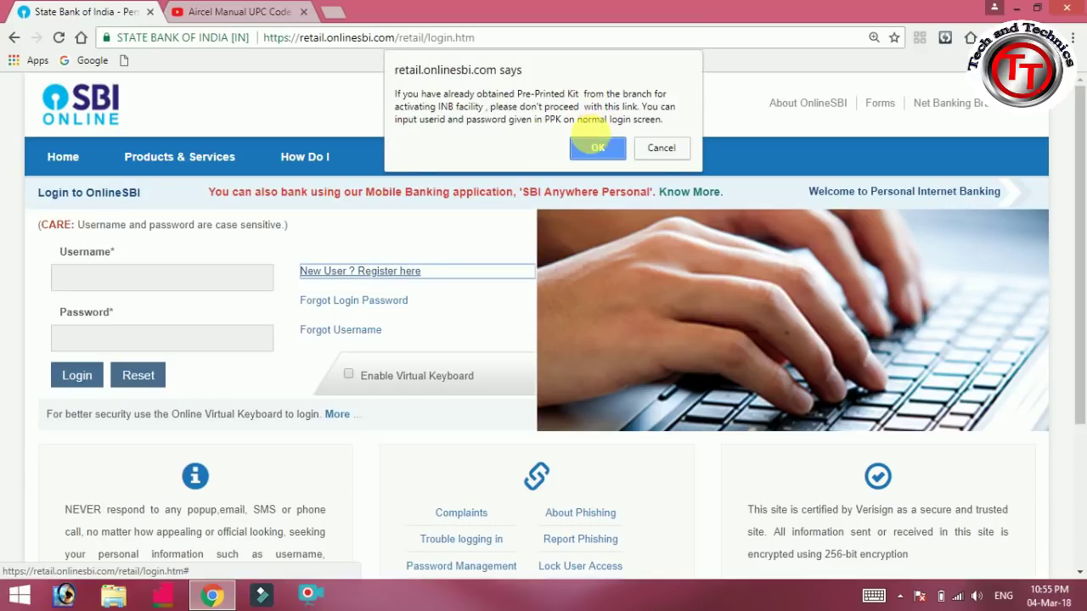
click(593, 151)
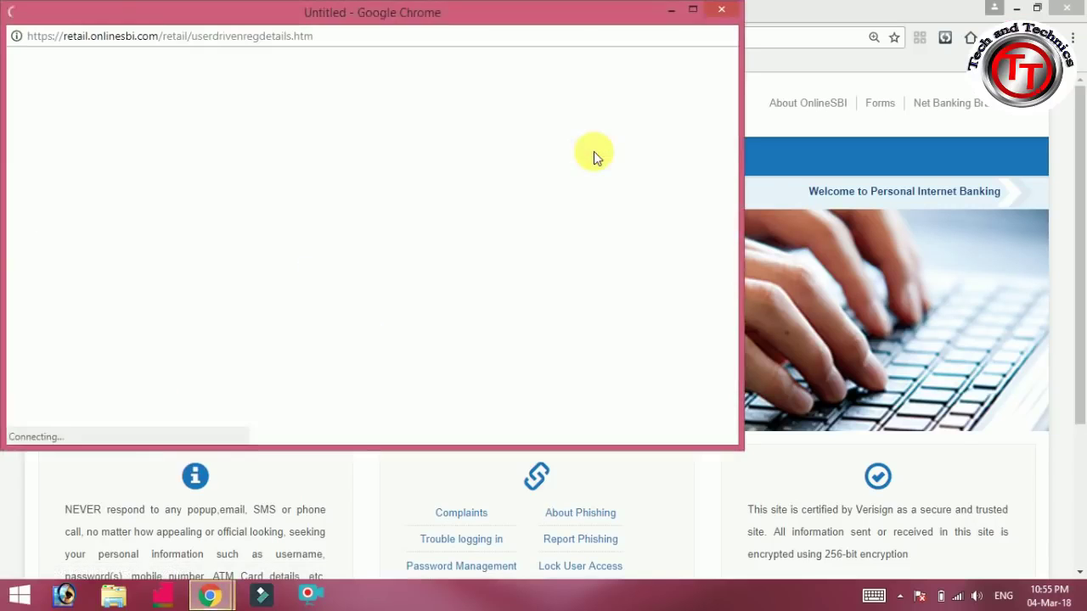
Maximize the registration window and adjust the zoom so the whole form fits
click(58, 37)
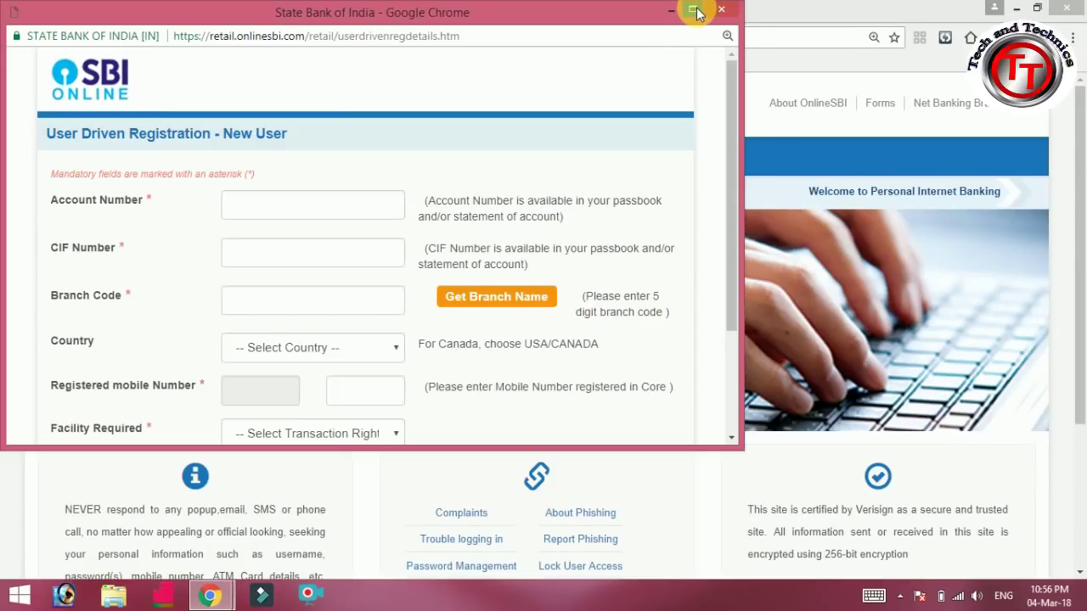
click(694, 11)
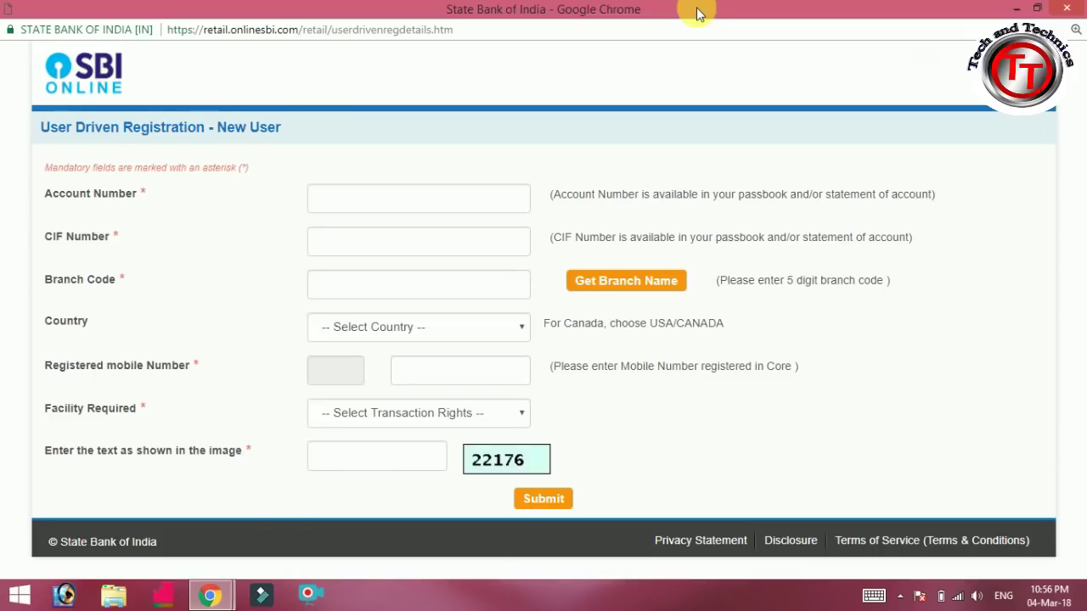
key(ctrl+plus)
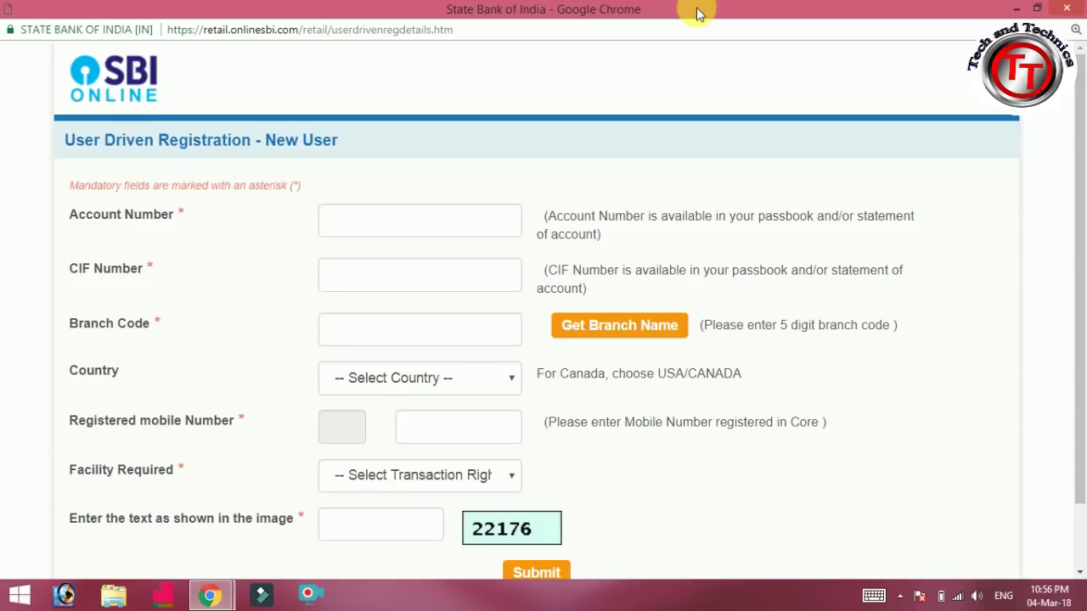
key(ctrl+plus)
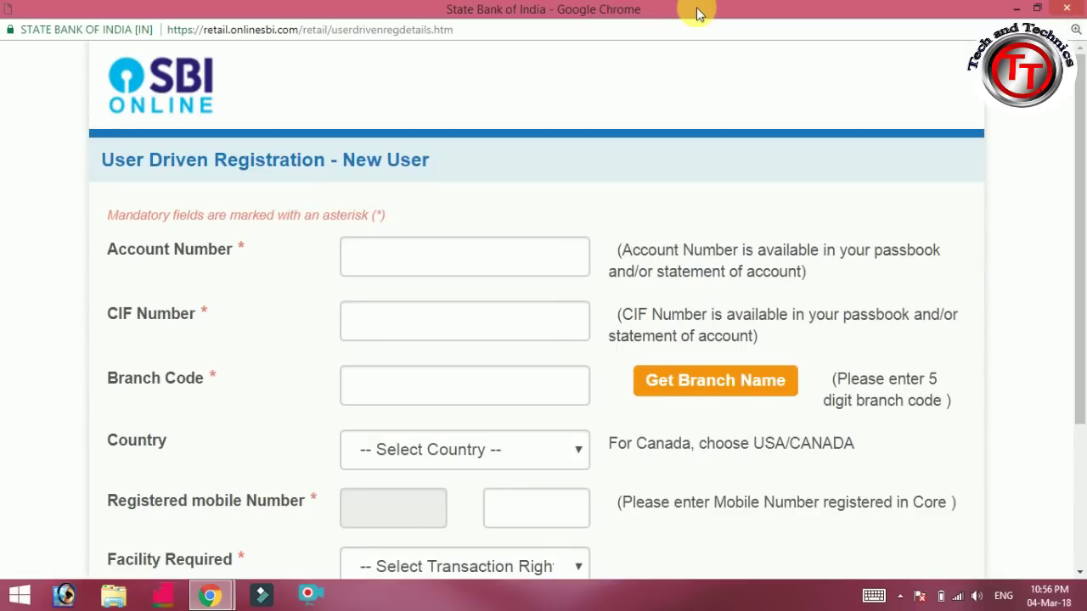
drag(1077, 209, 1071, 236)
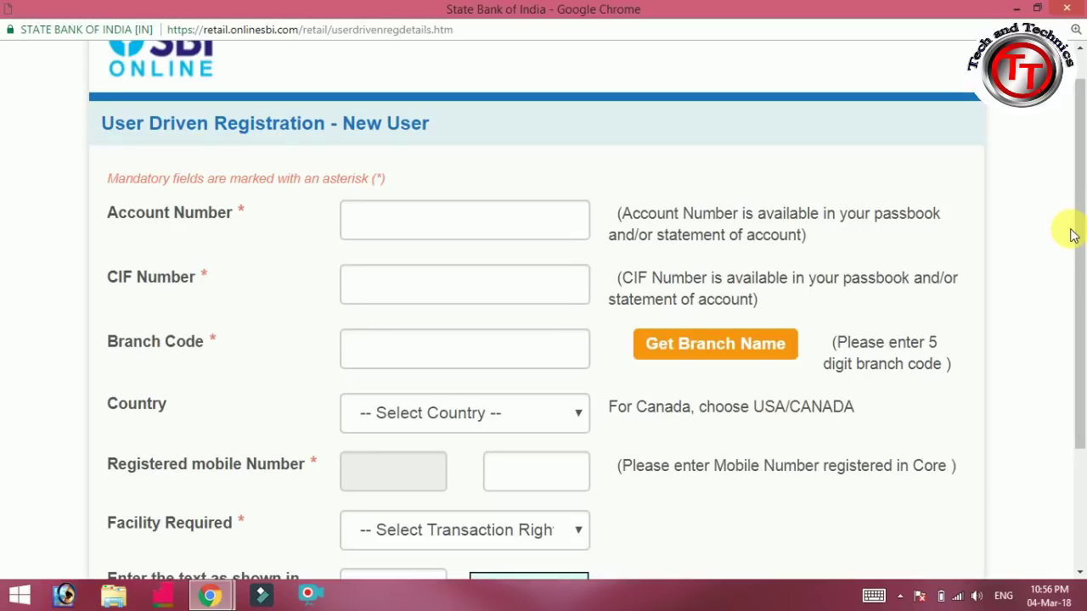
key(ctrl+minus)
key(ctrl+minus)
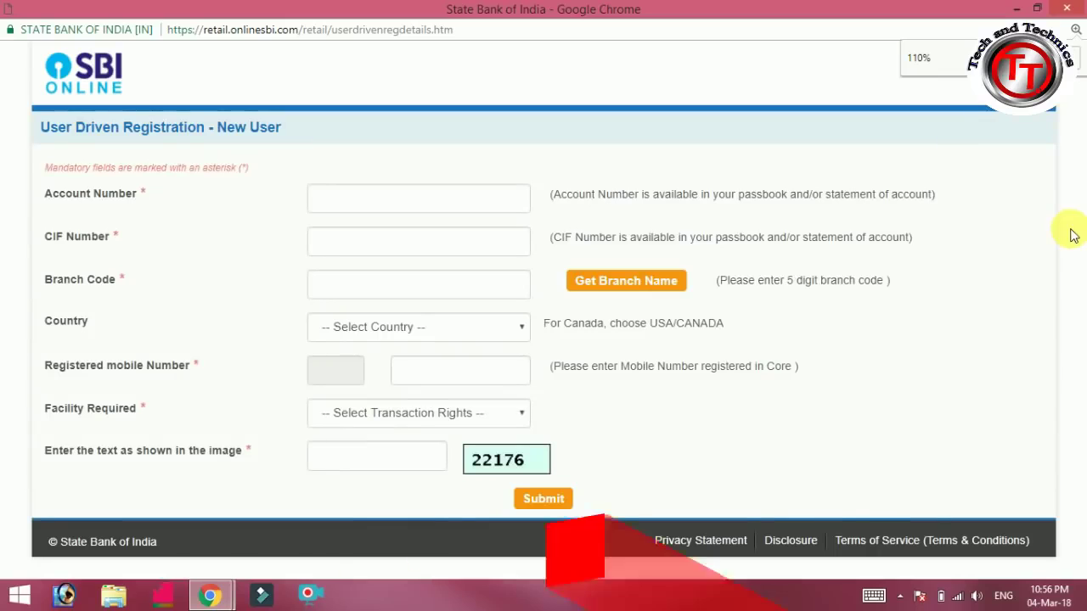
click(457, 201)
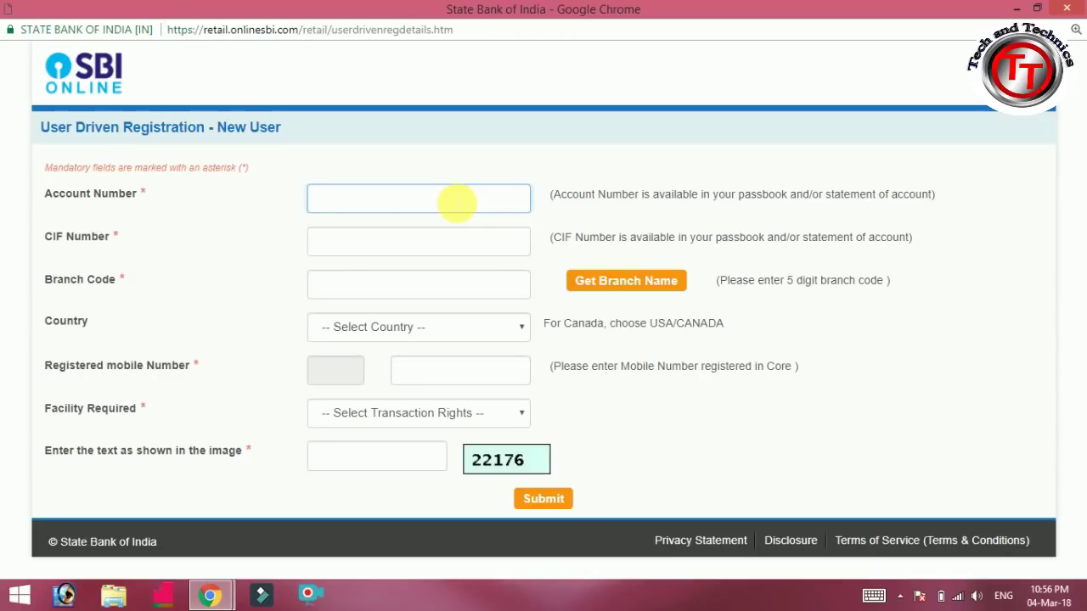
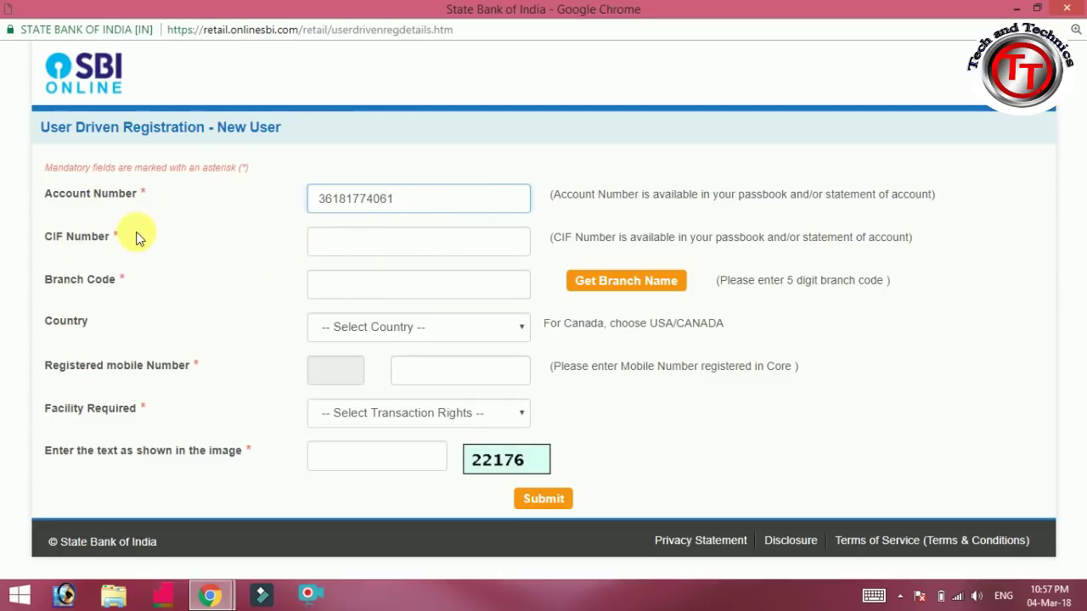
Enter the account number and paste the CIF number into the registration form
key(ctrl+plus)
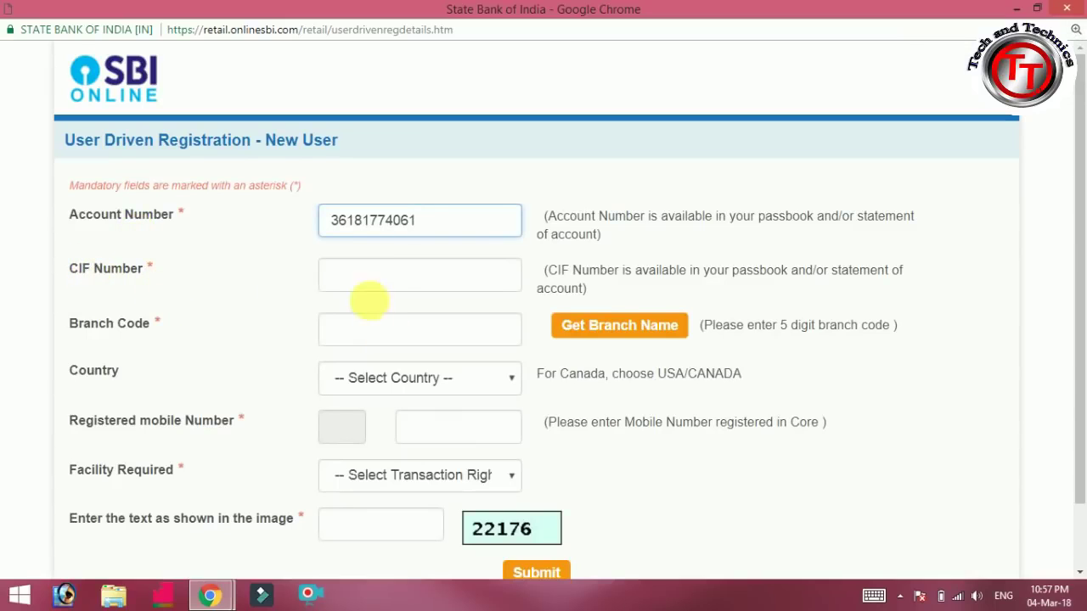
click(357, 277)
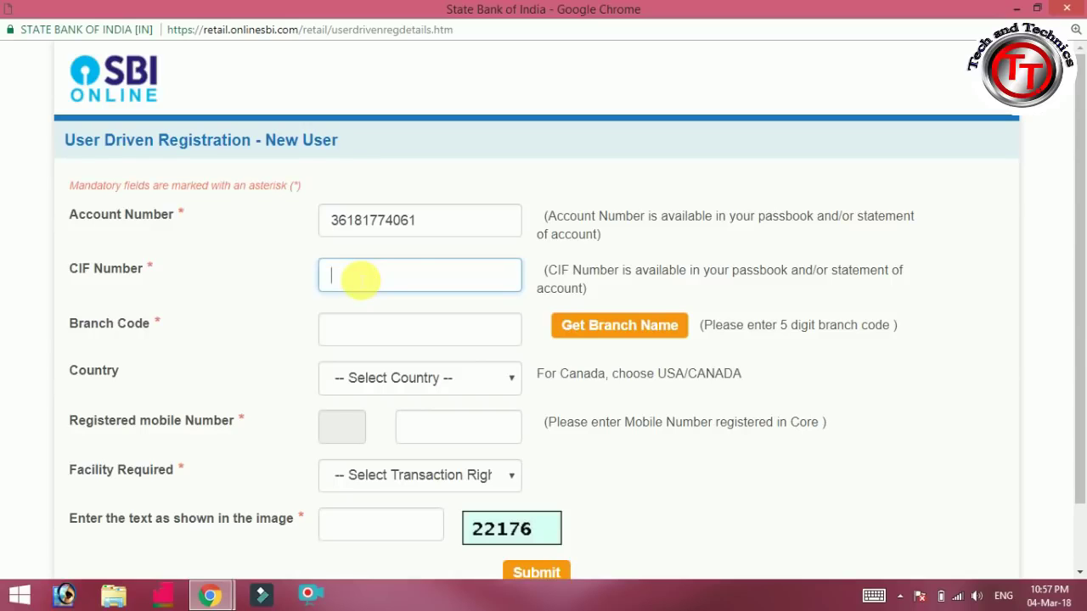
key(ctrl+v)
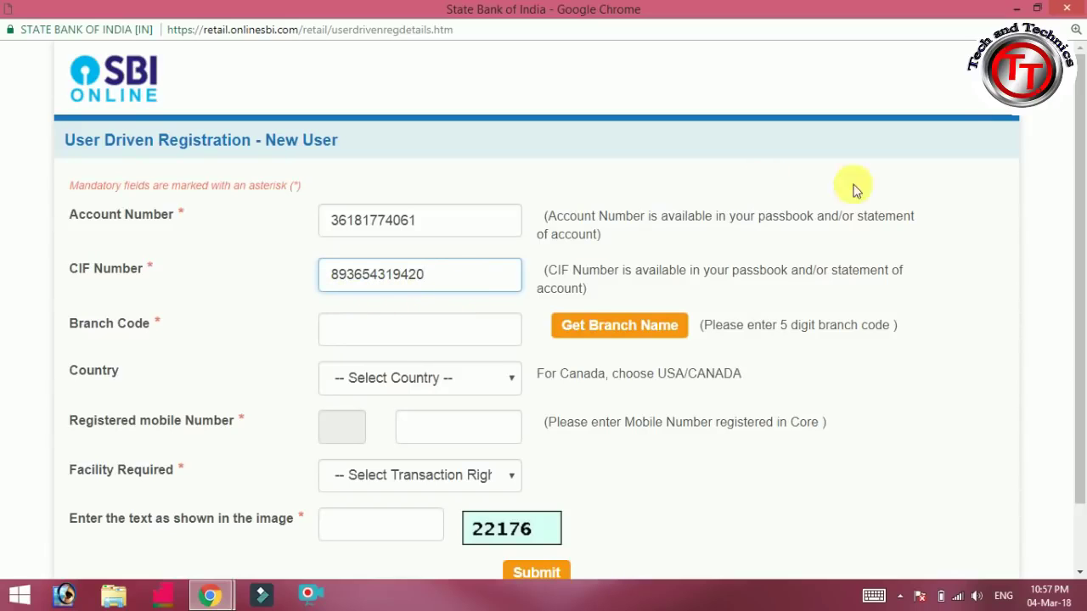
drag(1082, 211, 1061, 265)
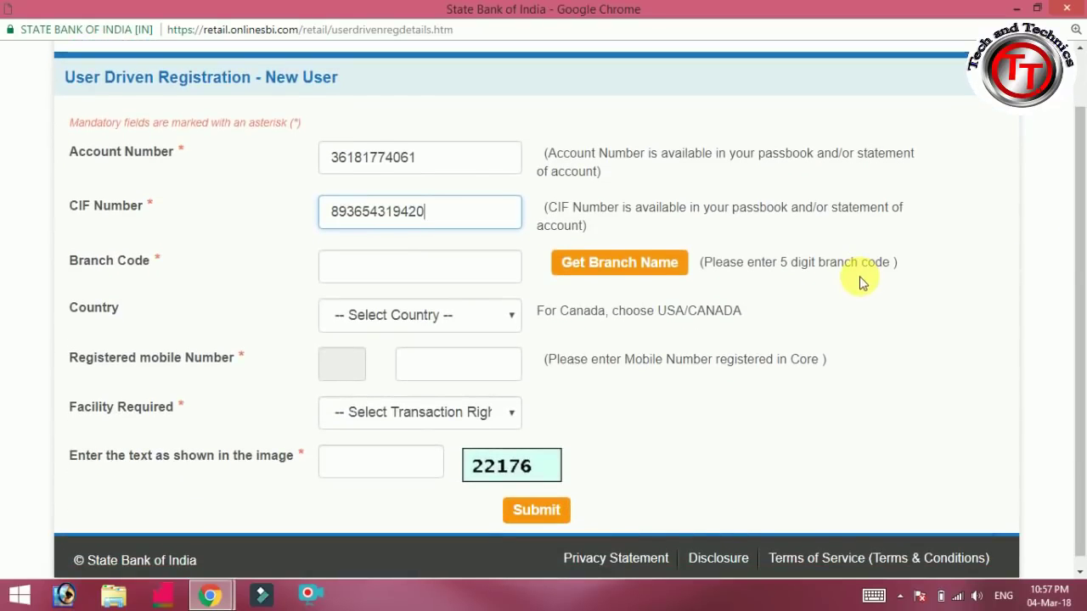
Enter branch code 12788, correcting the mistyped digit
click(461, 274)
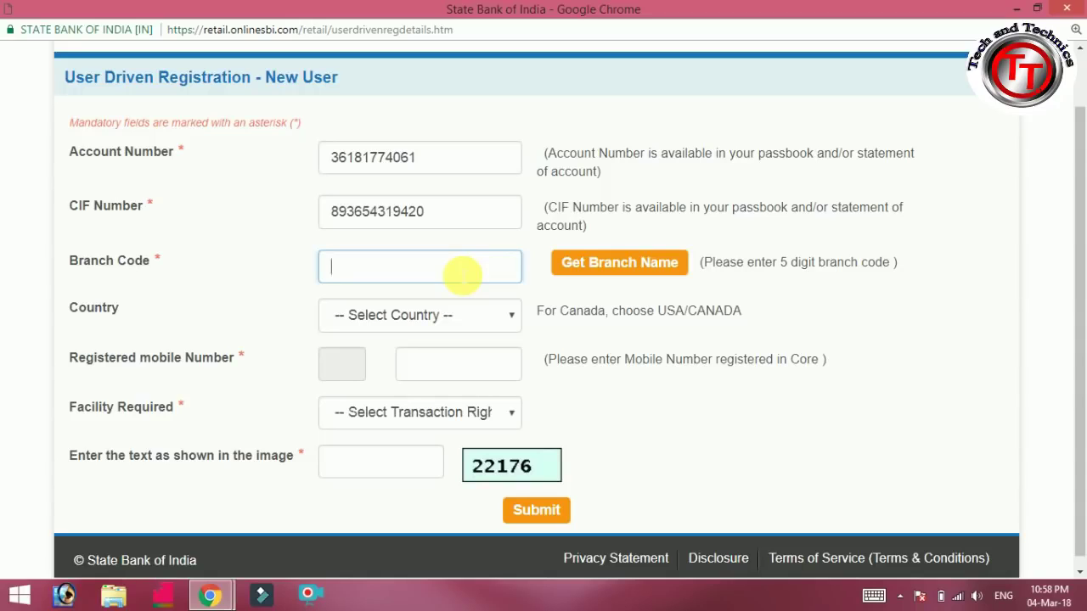
text(128)
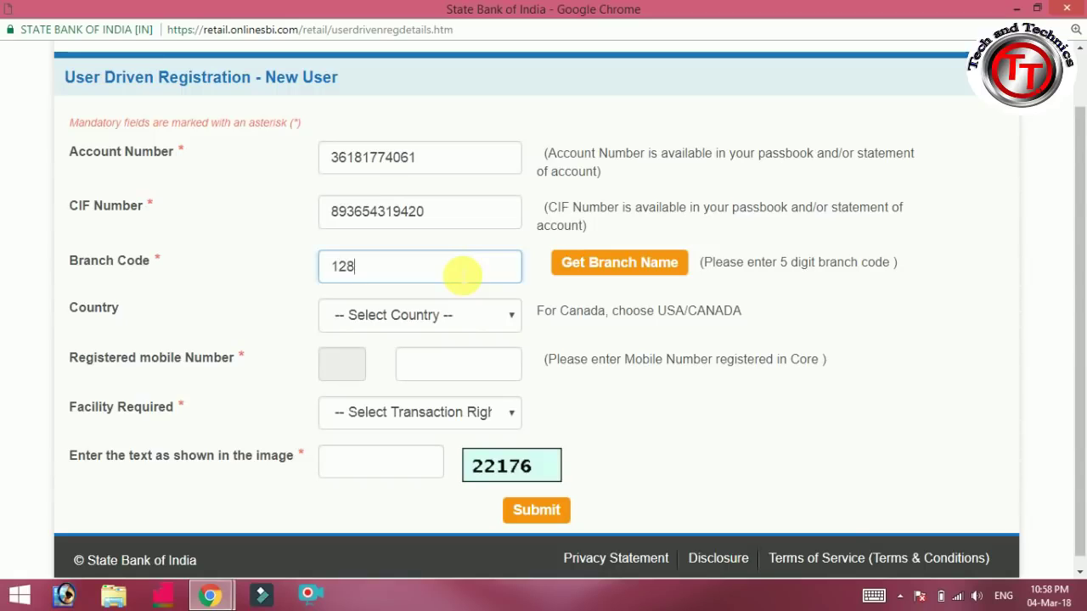
text(88)
click(350, 266)
key(BackSpace)
text(7)
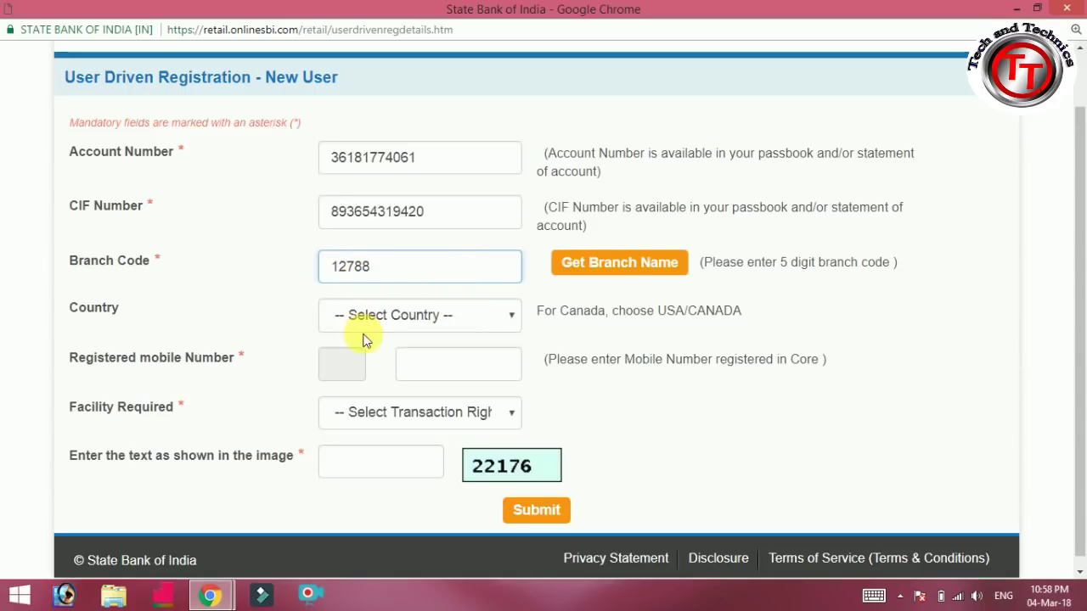
Set the country to India and enter the registered mobile number
click(376, 329)
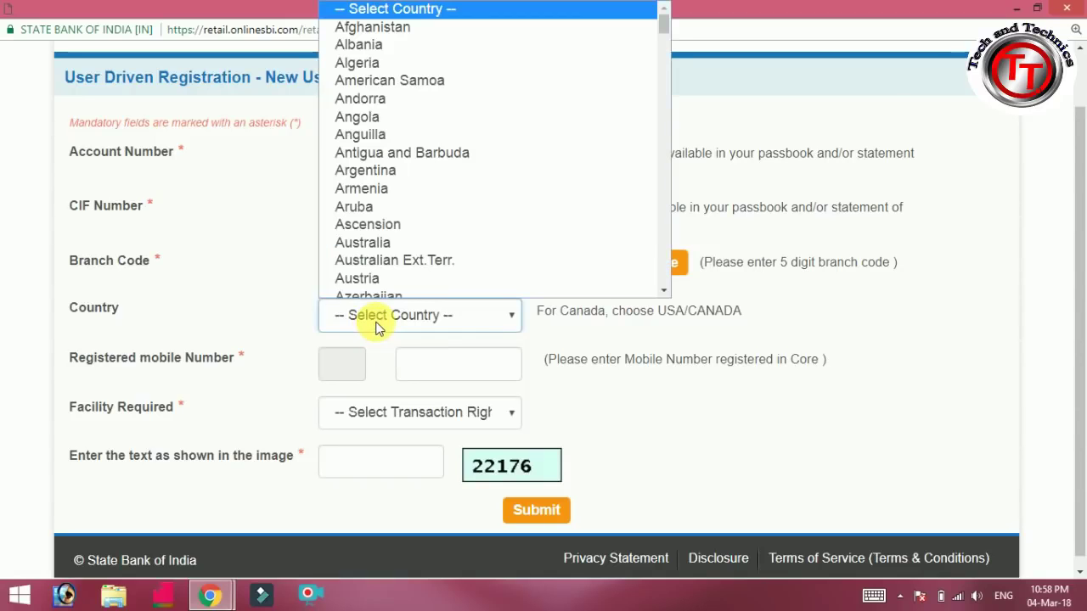
text(in)
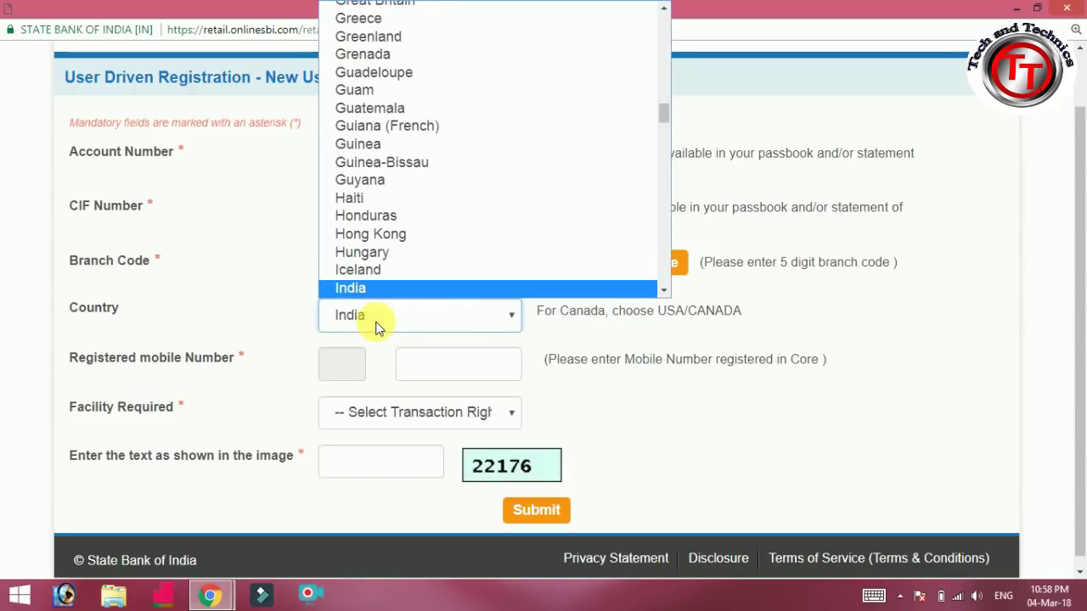
key(Return)
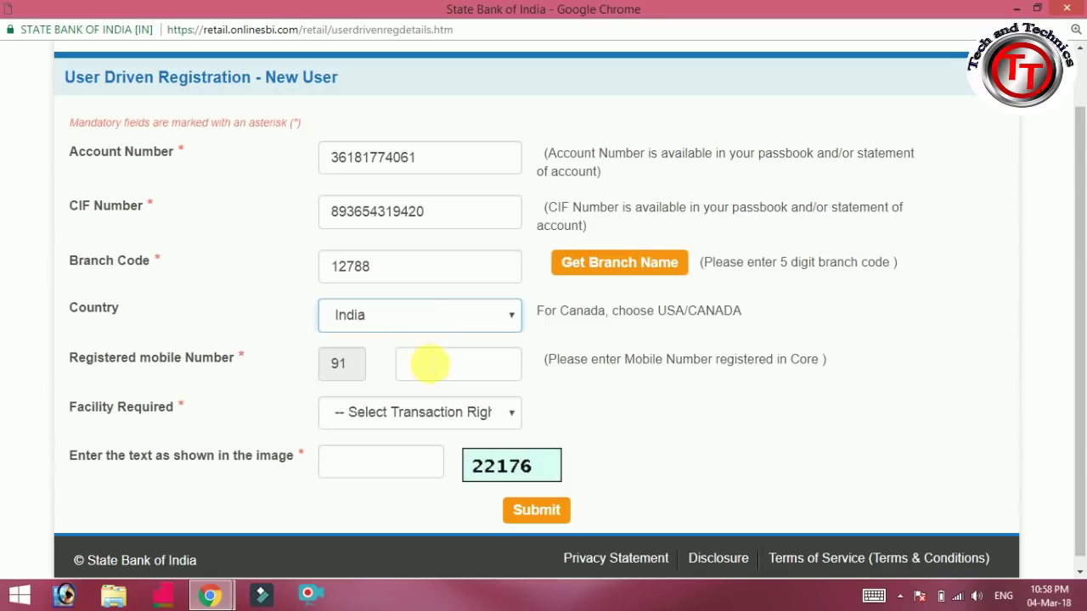
click(440, 366)
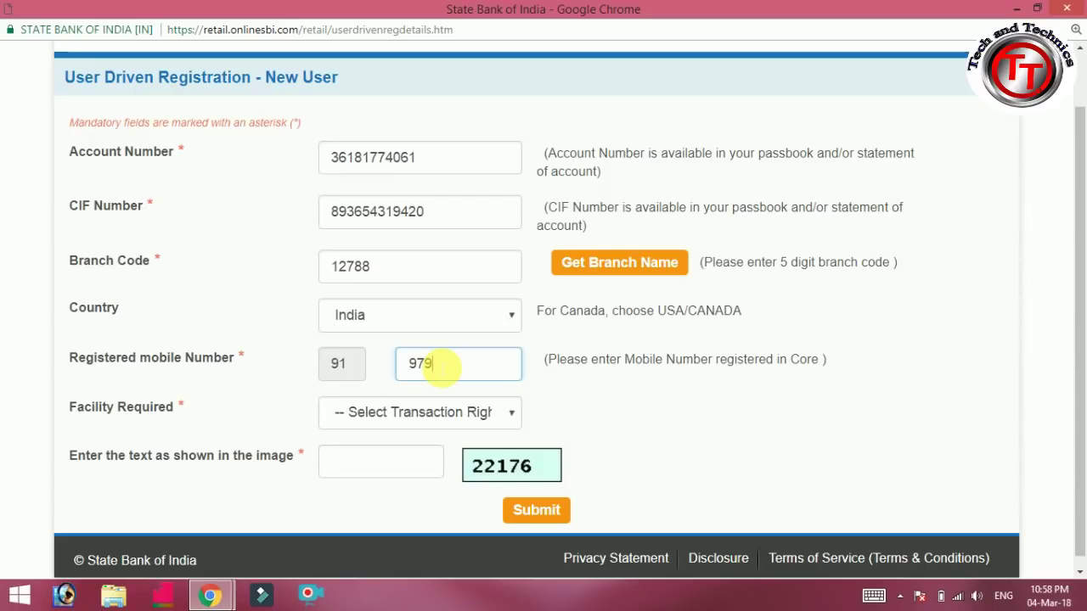
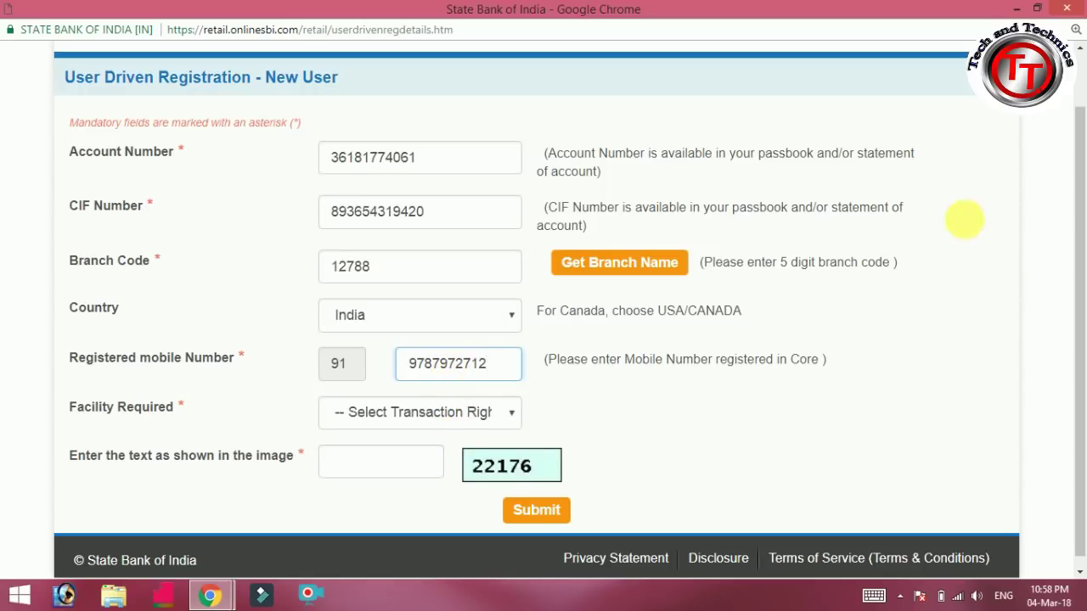
Choose Full Transaction Rights as the facility and enter the image verification code
drag(1082, 226, 1075, 170)
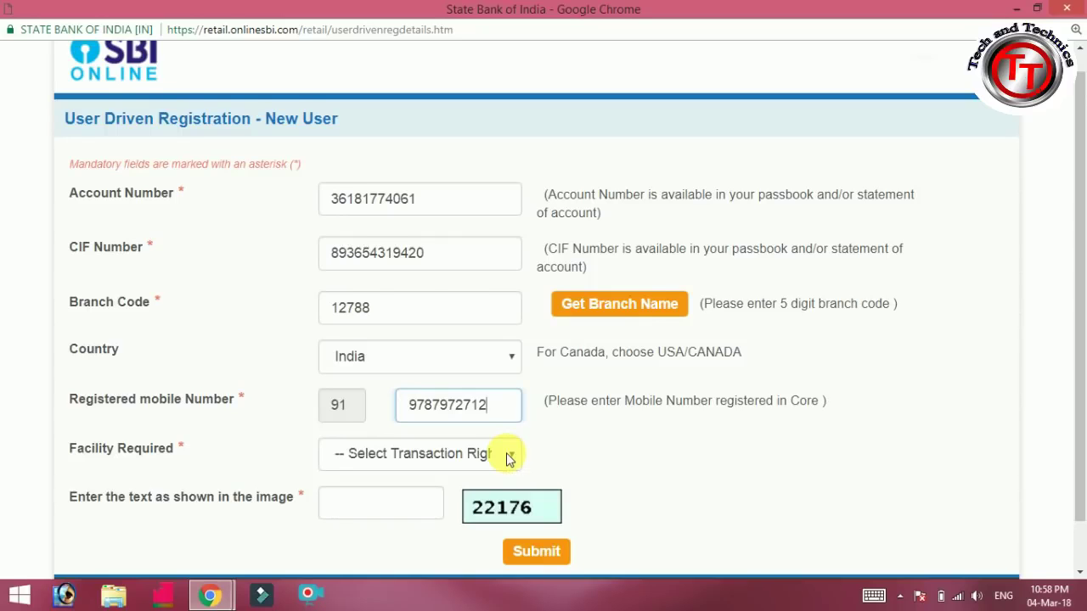
key(ctrl+plus)
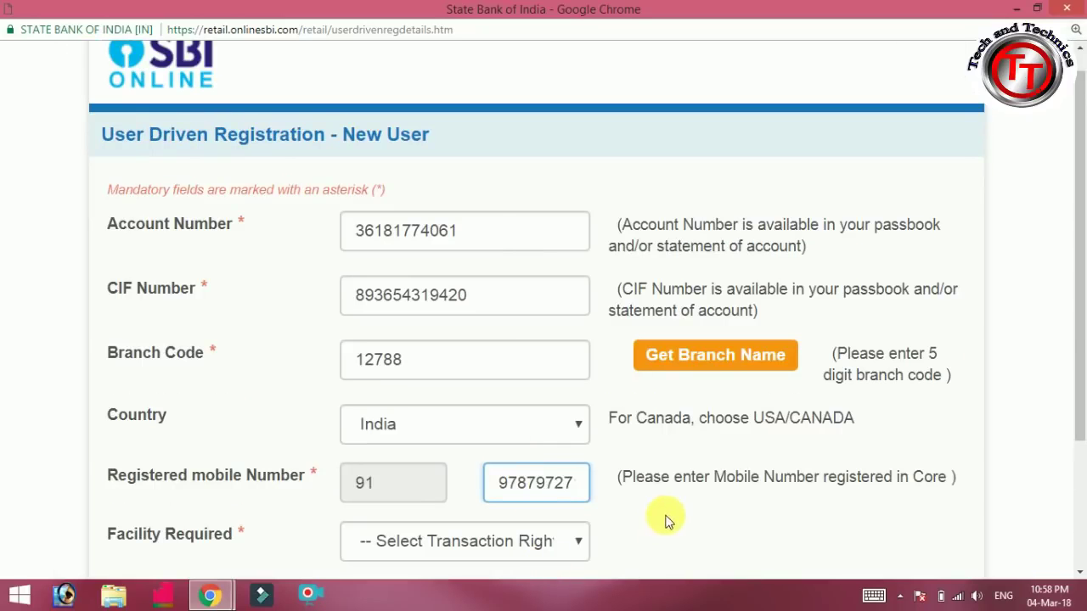
drag(1079, 303, 1072, 356)
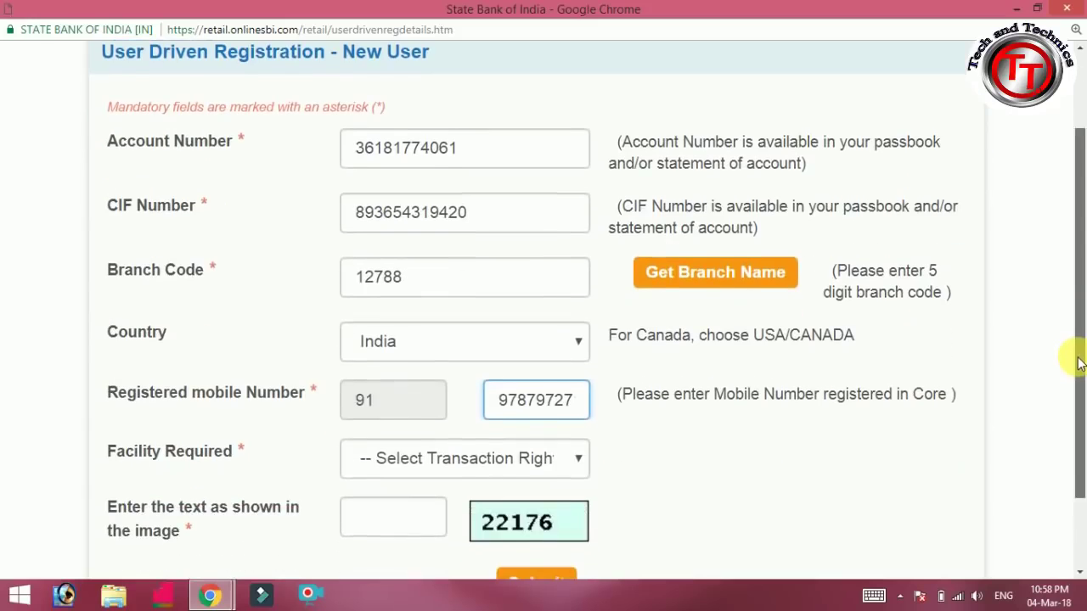
click(575, 458)
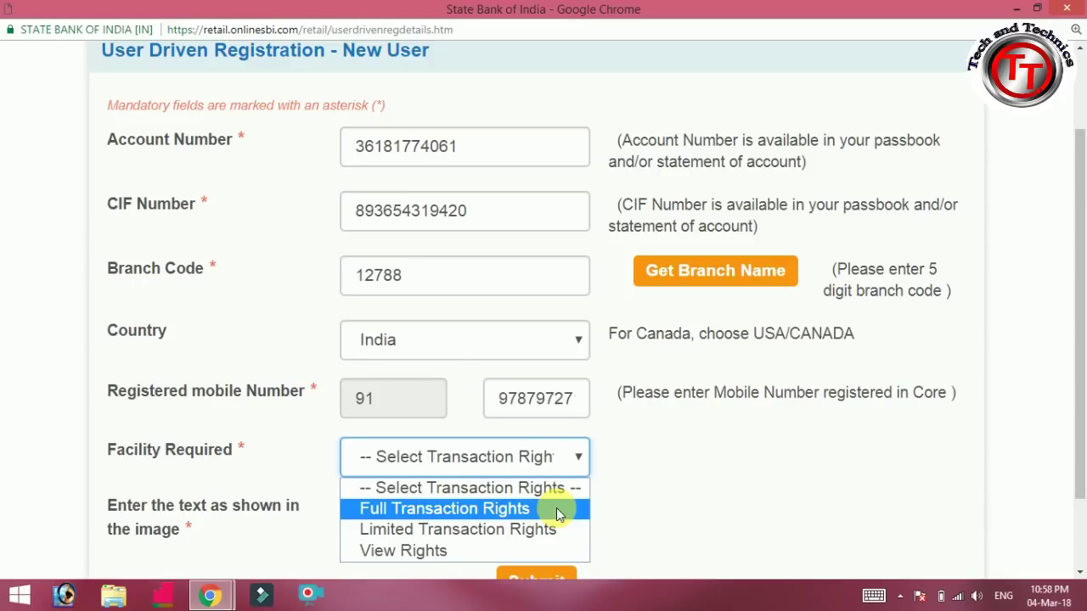
click(556, 508)
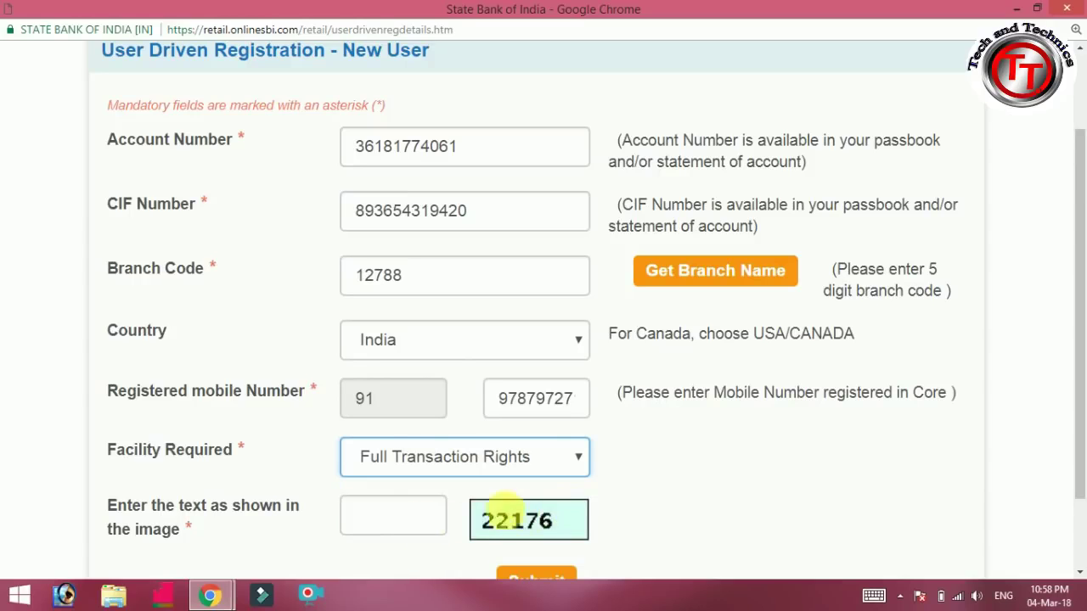
click(393, 520)
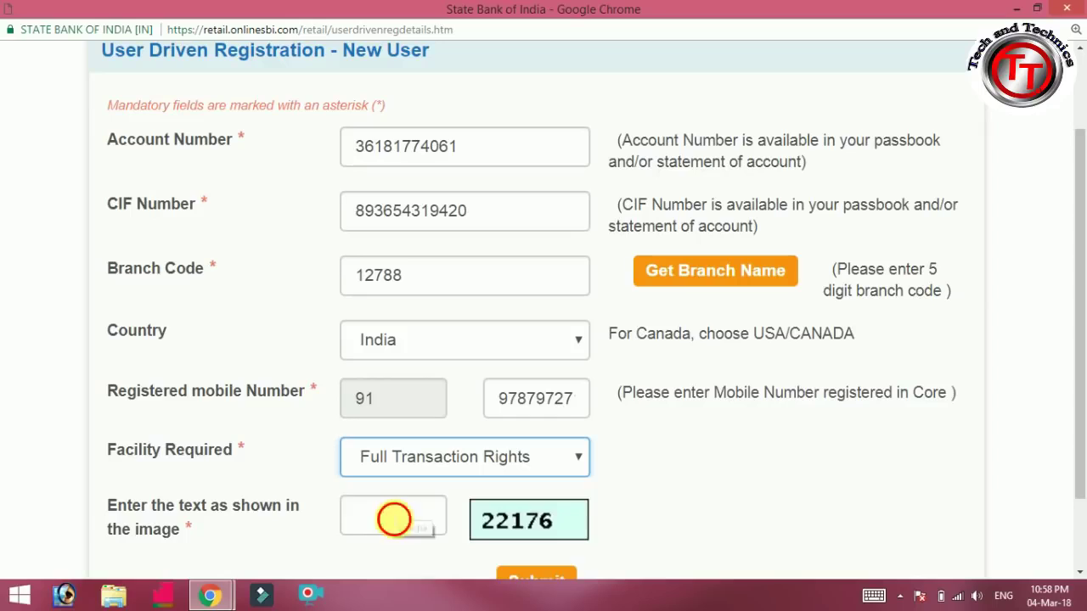
text(2217)
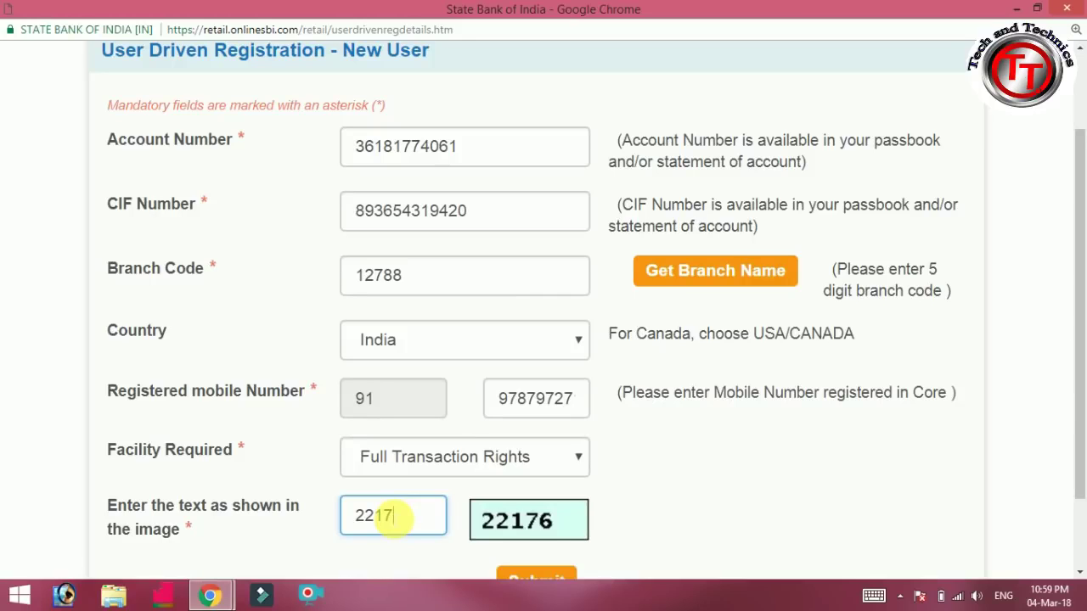
text(6)
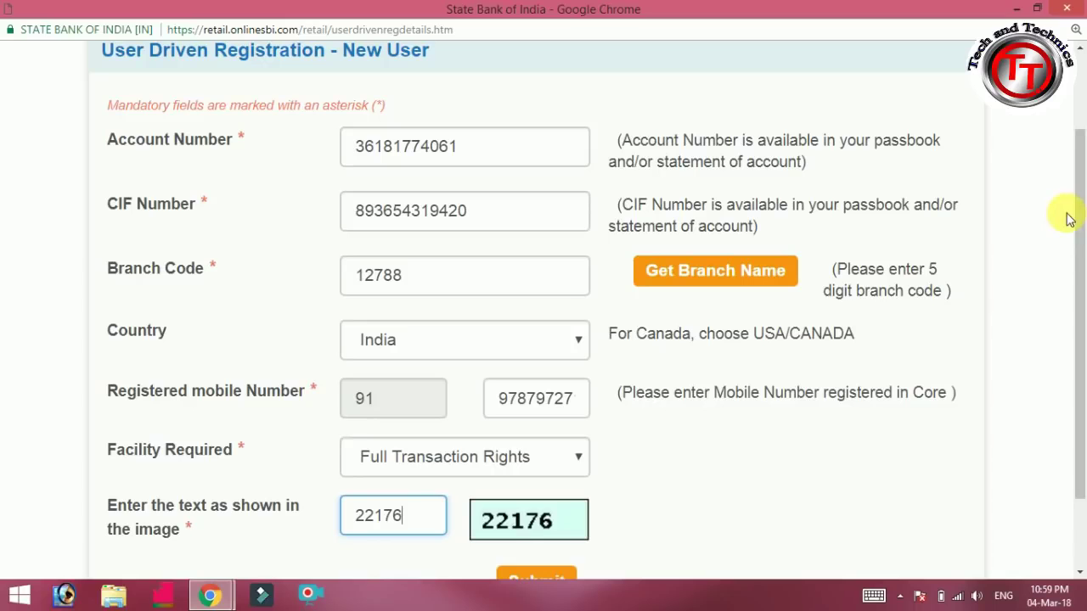
drag(1080, 223, 1081, 260)
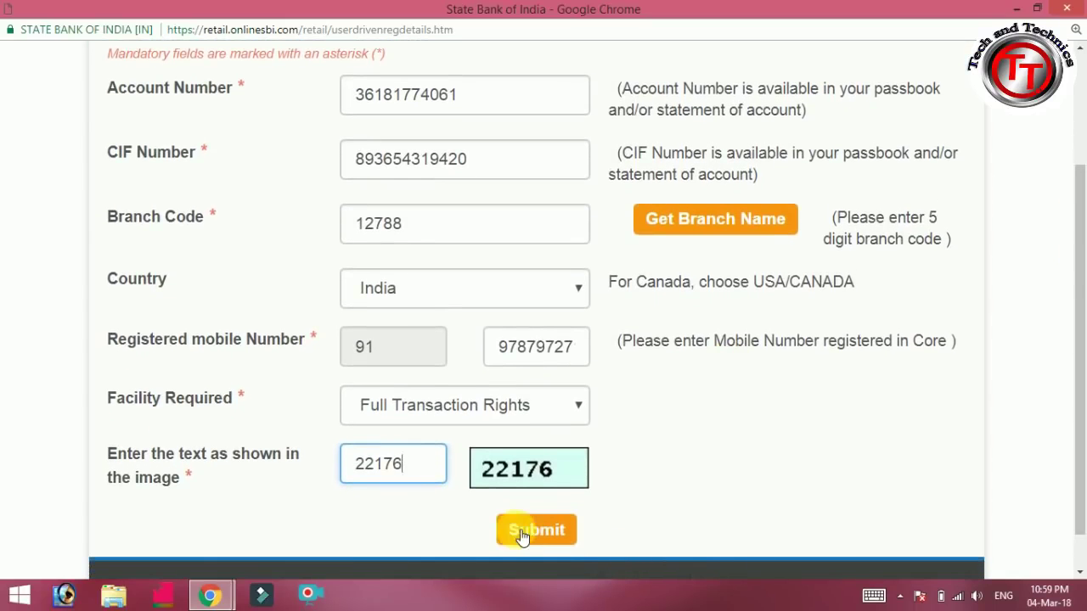
Submit the registration, dismiss the customer number alert and confirm the one-time password
click(554, 534)
key(Return)
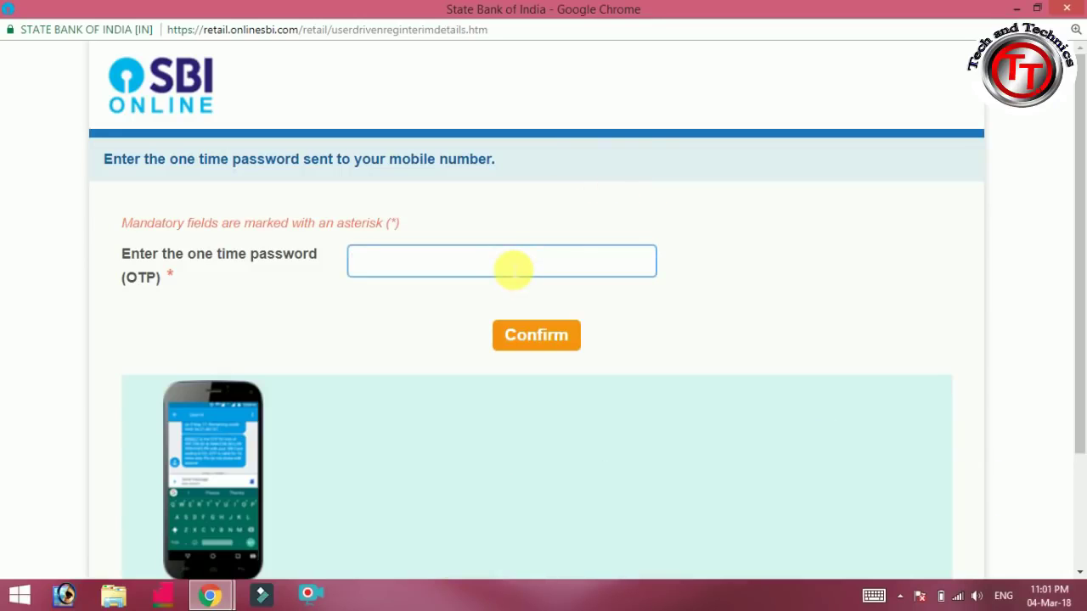
text(••••••••)
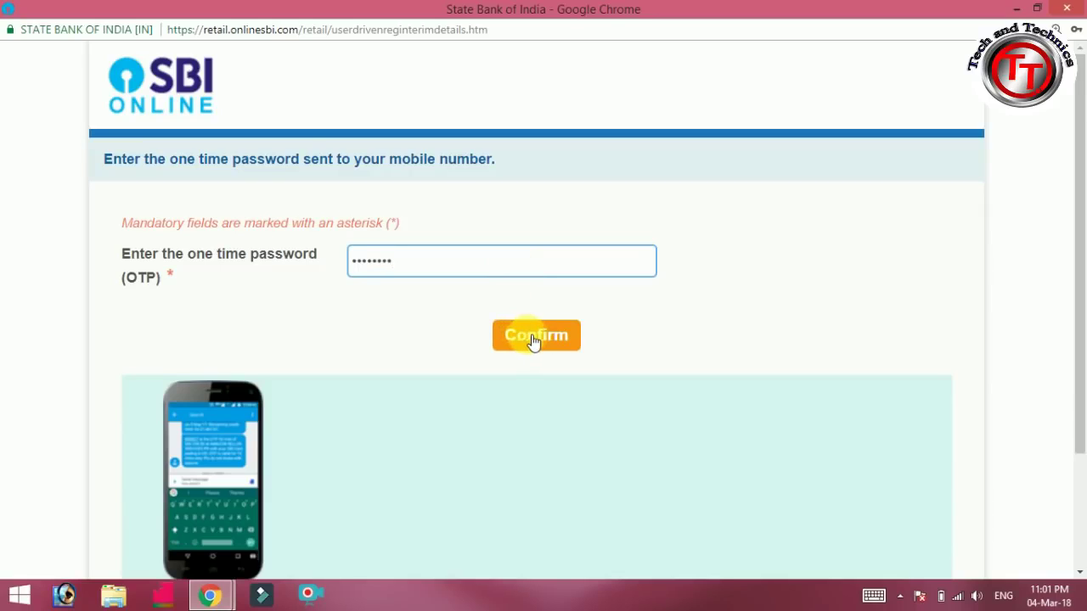
click(528, 337)
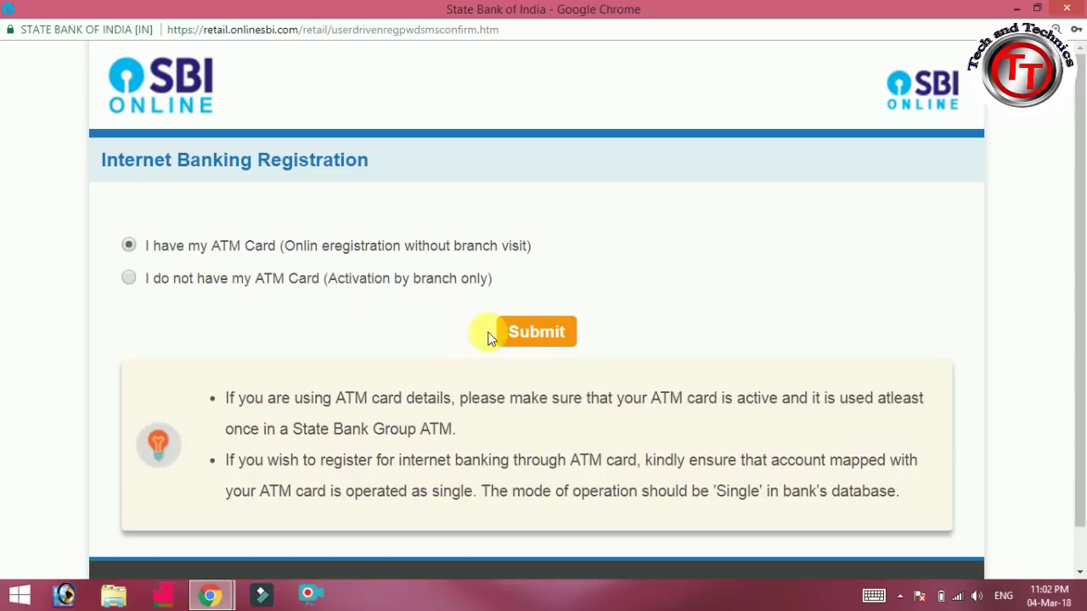
Submit registration with 'I have my ATM Card' as the chosen route
click(534, 336)
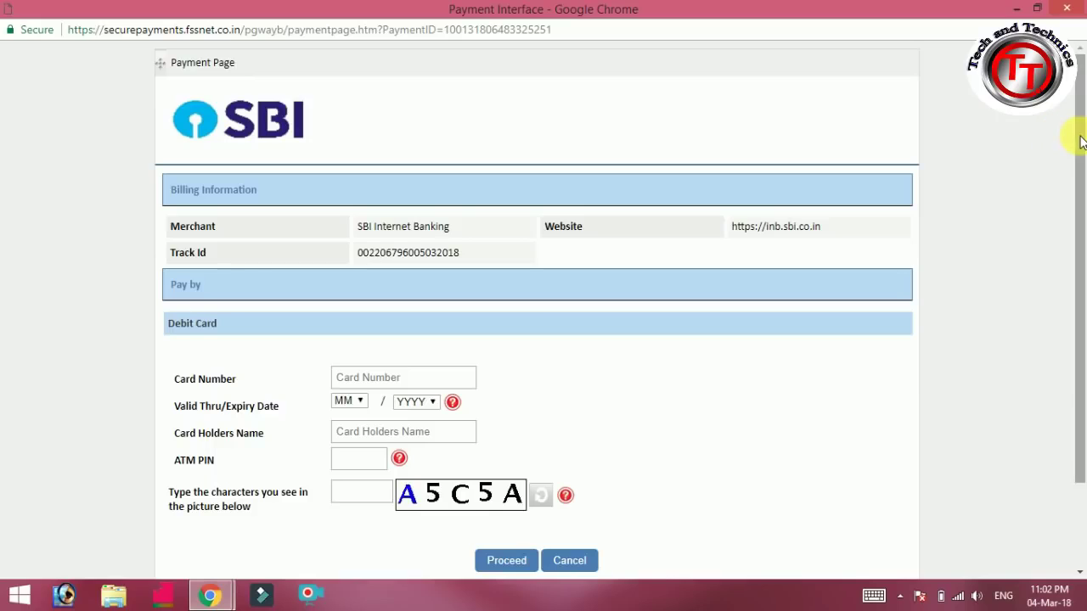
Enter the debit card number in the Card Number field
drag(1081, 142, 1081, 250)
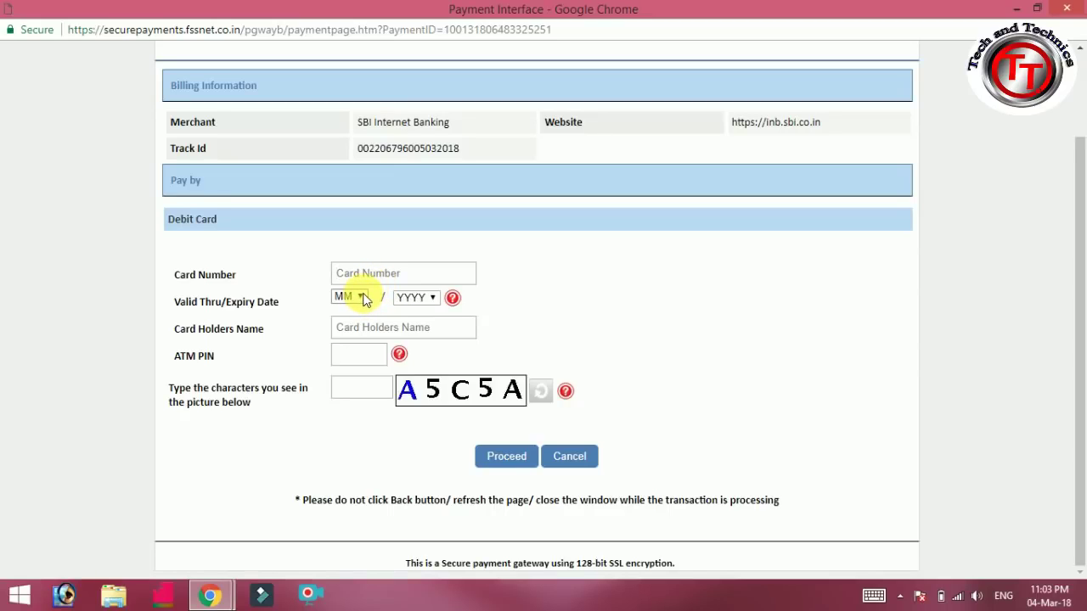
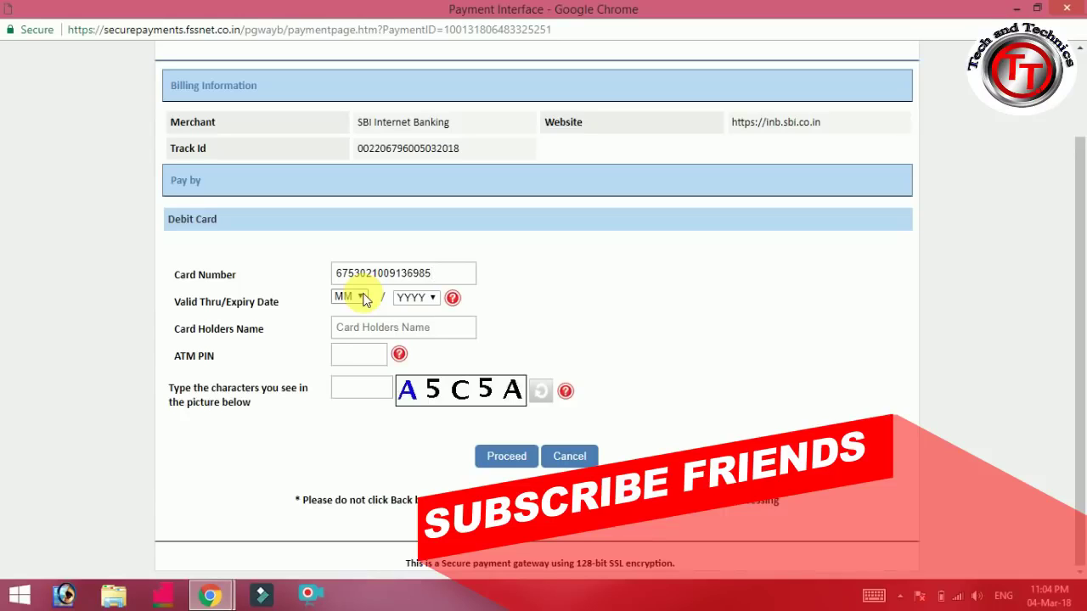
Set the card expiry to month 09 and year 2021
click(360, 299)
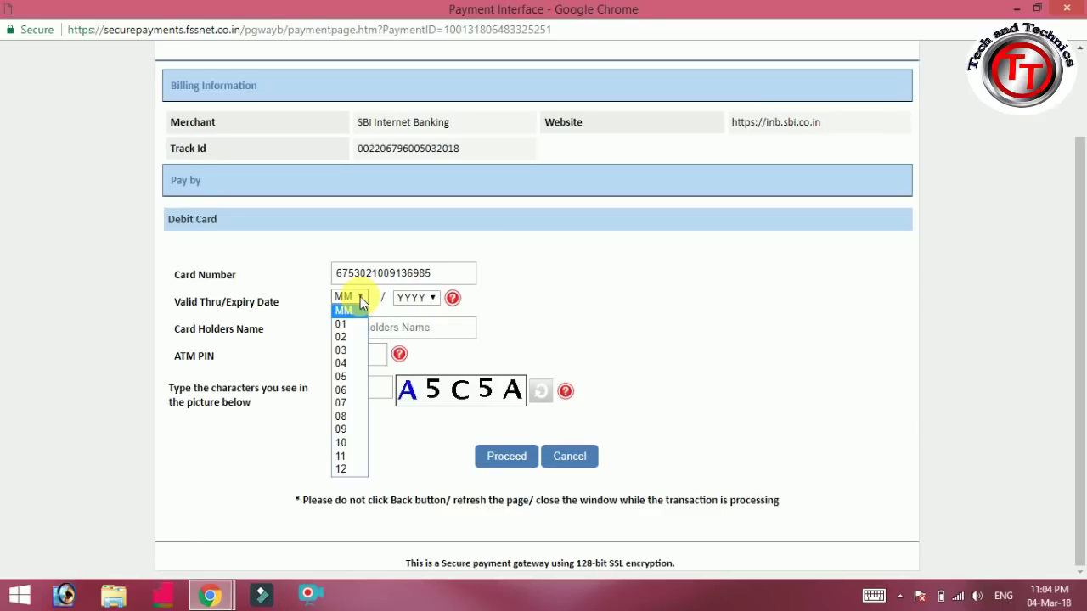
click(354, 431)
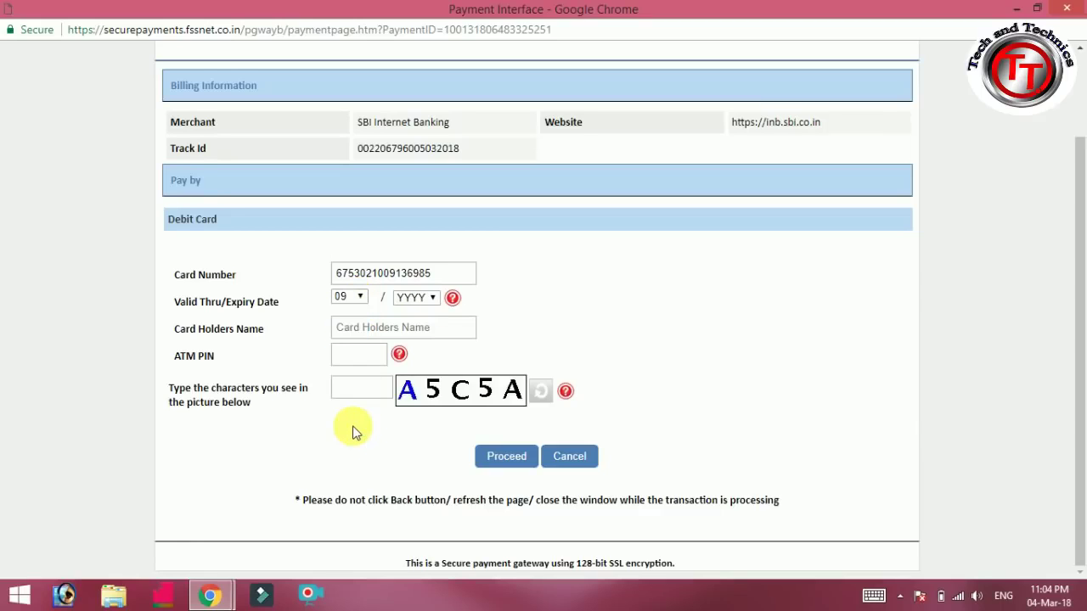
click(433, 299)
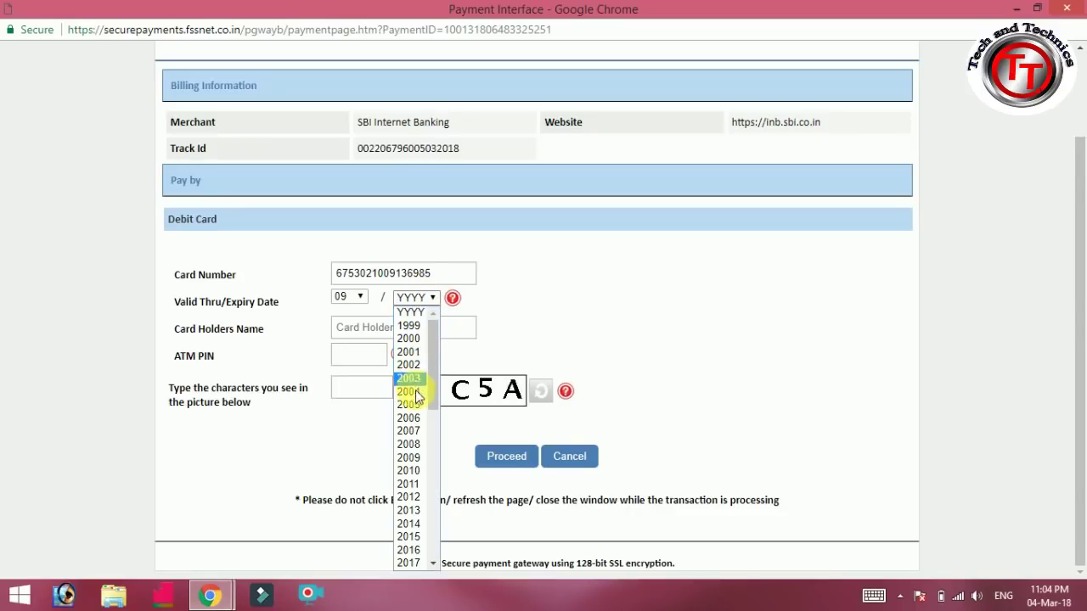
click(433, 563)
click(433, 562)
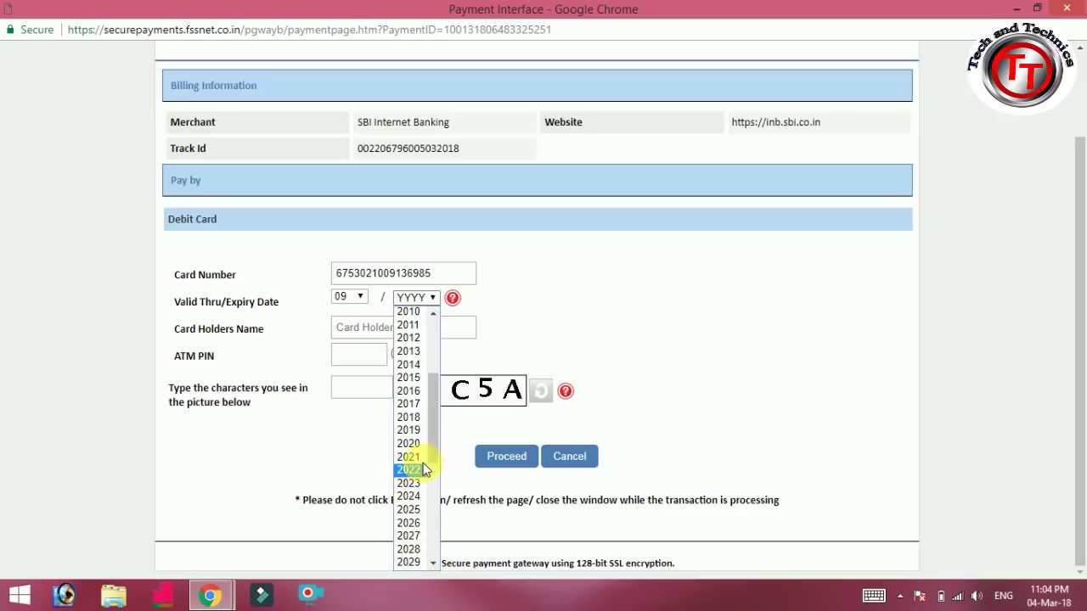
click(411, 456)
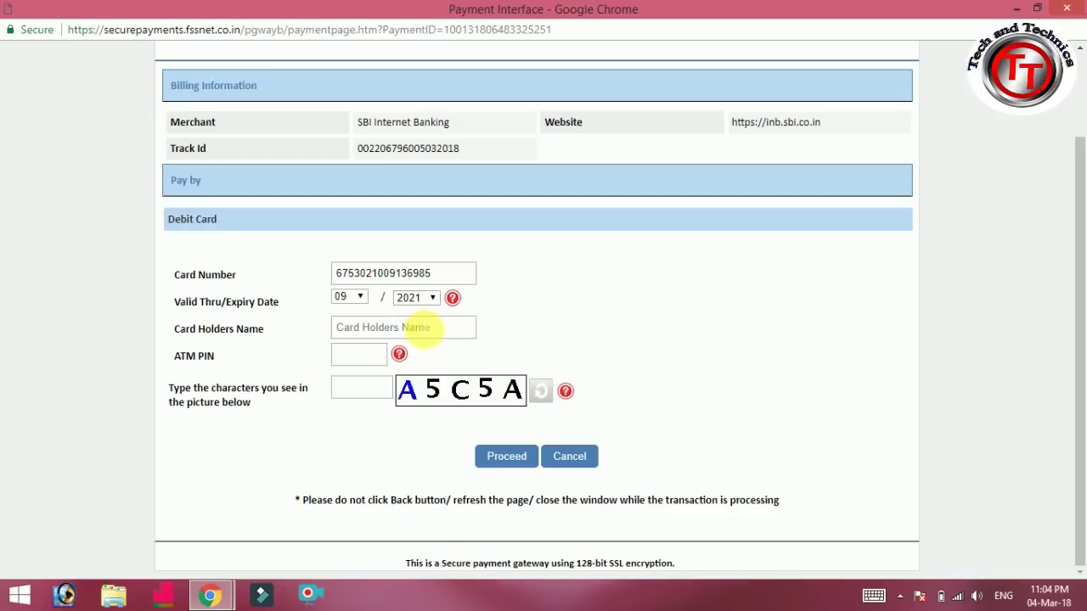
Fill in the card holder's name and the ATM PIN
click(424, 331)
text(sujatha)
click(369, 355)
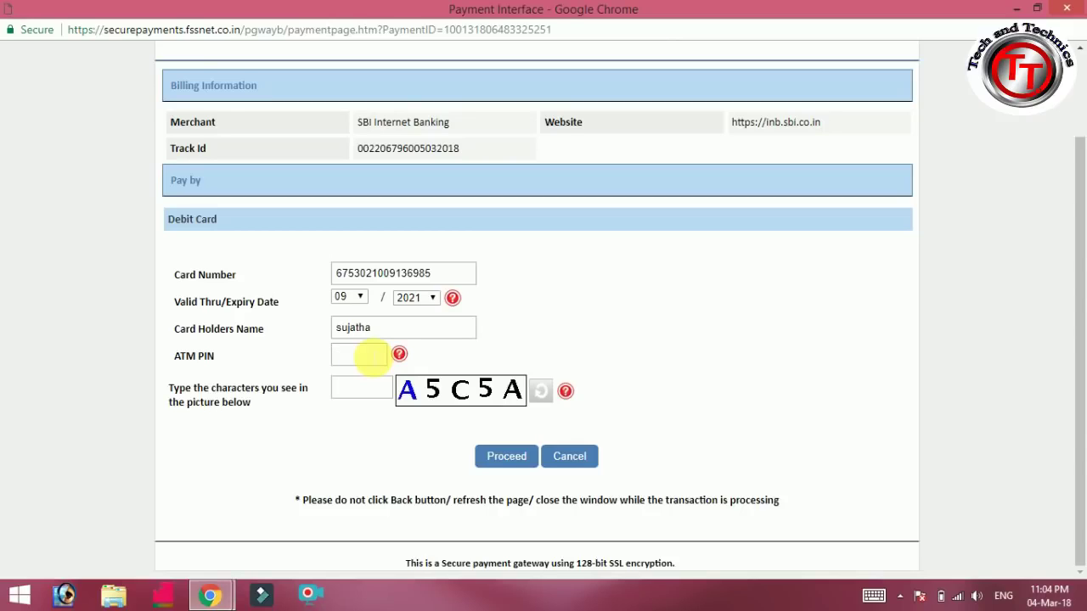
text(••••)
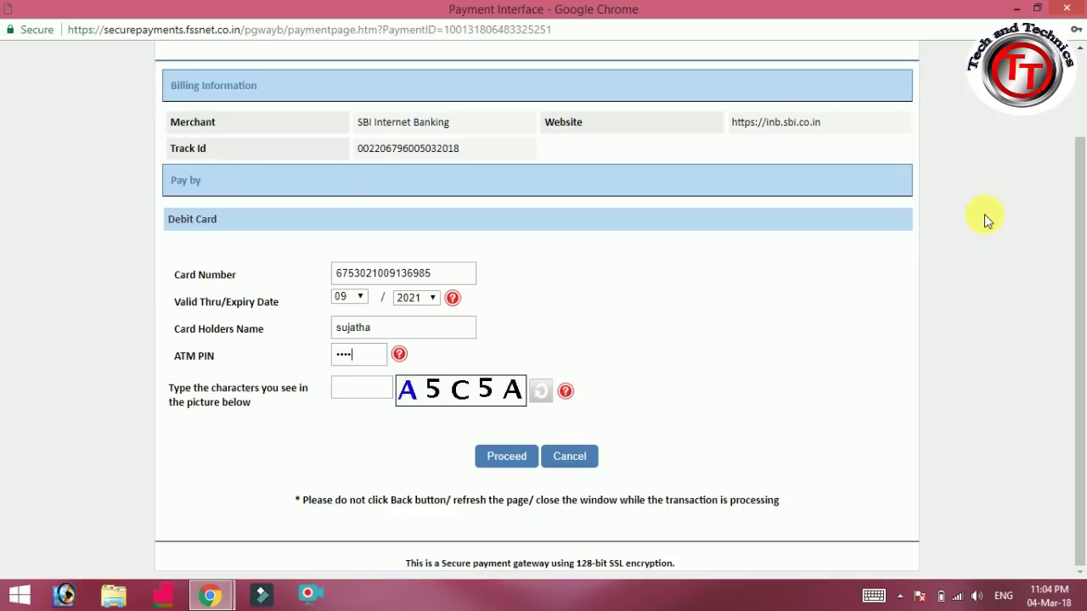
Zoom the payment page in and type the characters shown in the captcha image
key(ctrl+plus)
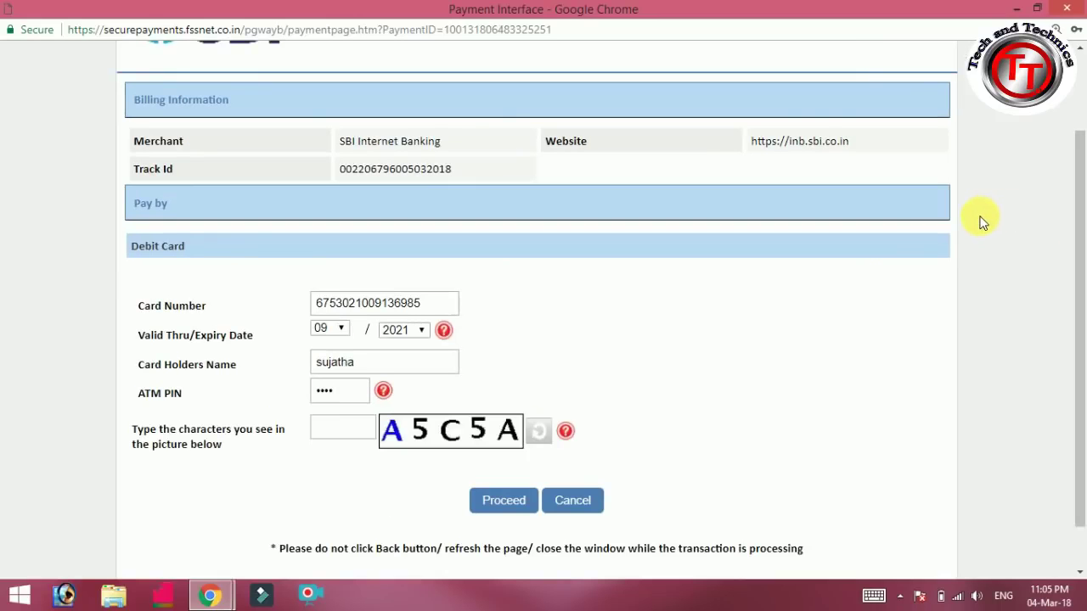
key(ctrl+plus)
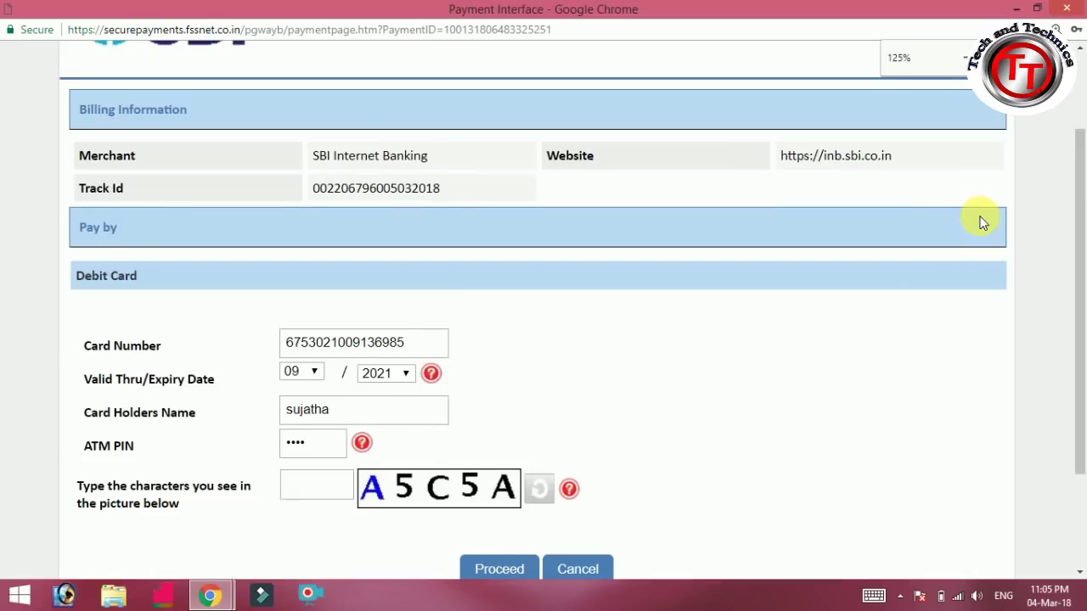
mouse_move(1078, 197)
mouse_down()
mouse_move(1080, 130)
mouse_move(1082, 216)
mouse_up()
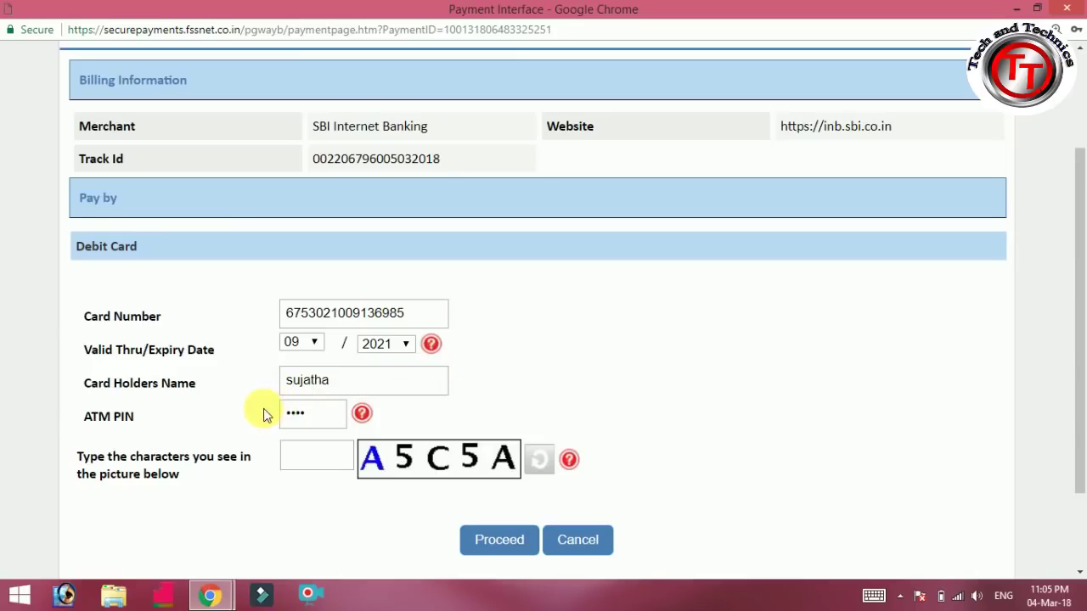
click(328, 416)
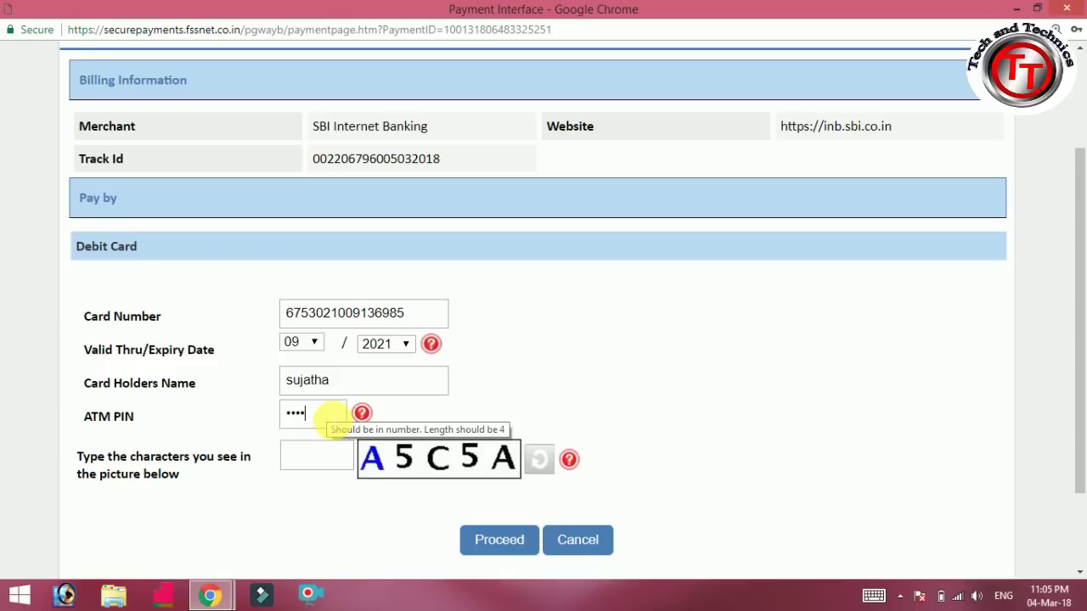
click(317, 461)
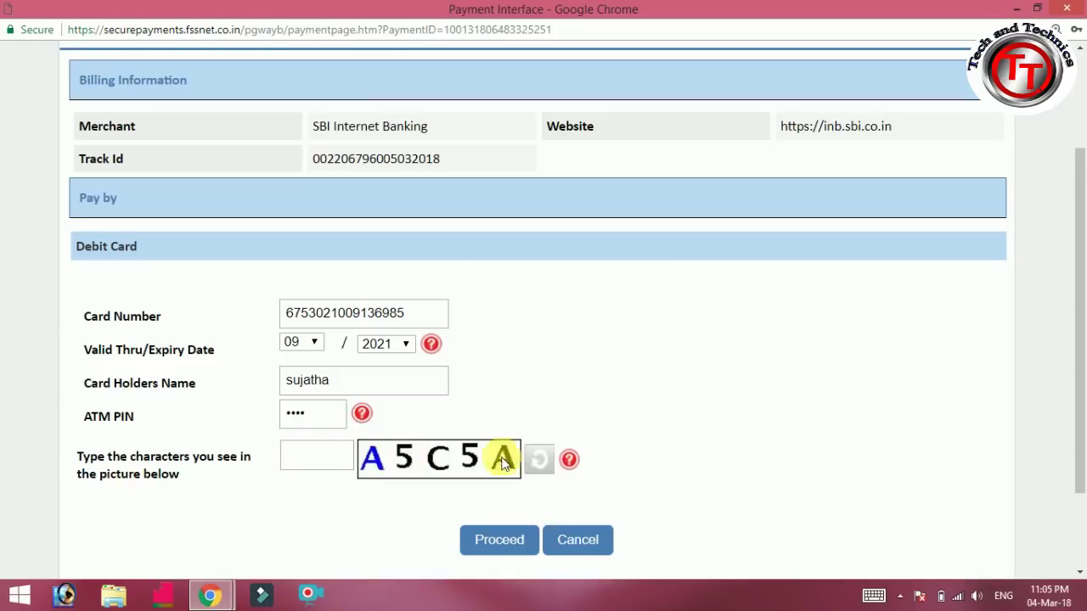
click(317, 457)
text(A5C5A)
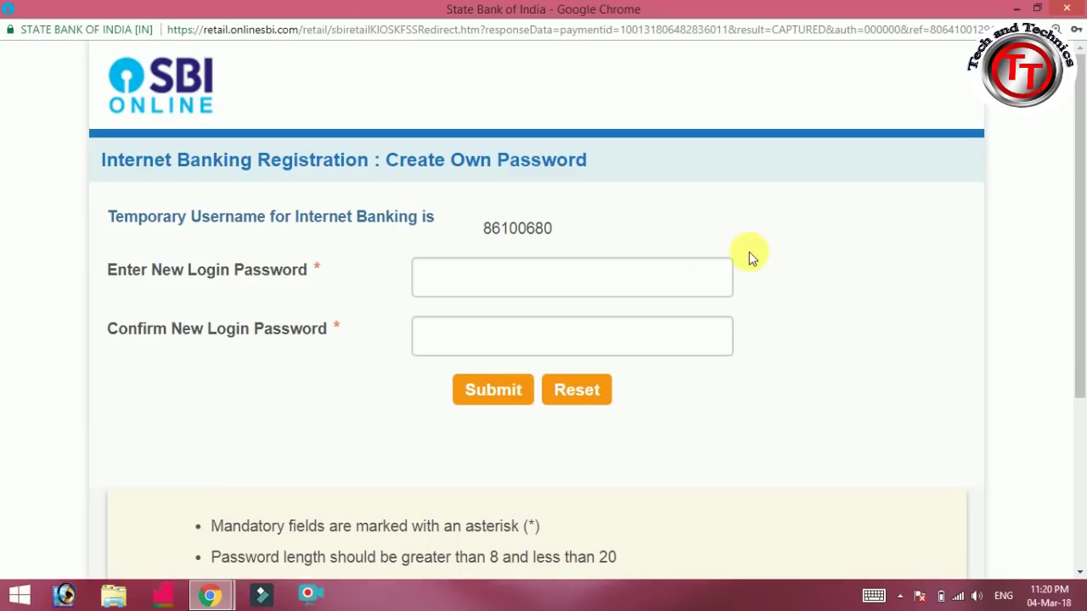
drag(1078, 124, 1078, 139)
drag(1079, 146, 1078, 162)
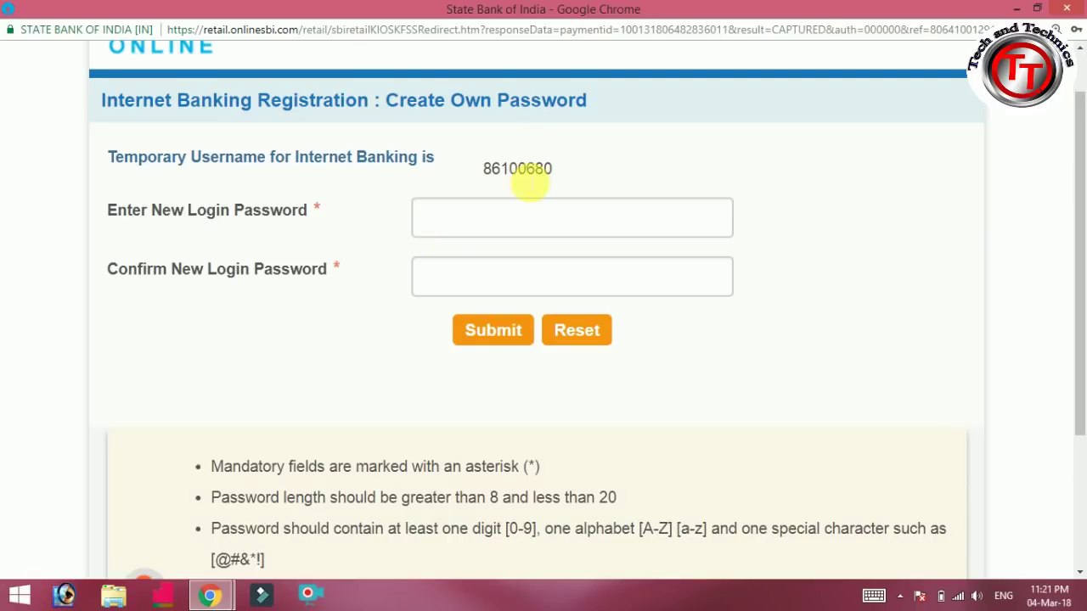
click(462, 221)
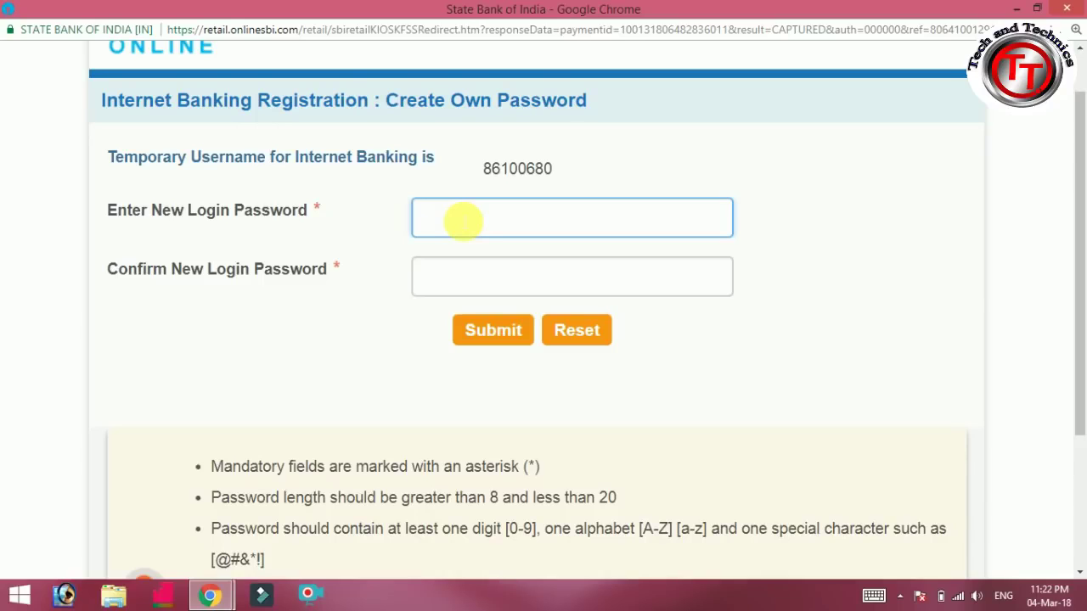
Enter the new login password, confirm it, and submit to finish registration
text(••••••••)
click(472, 285)
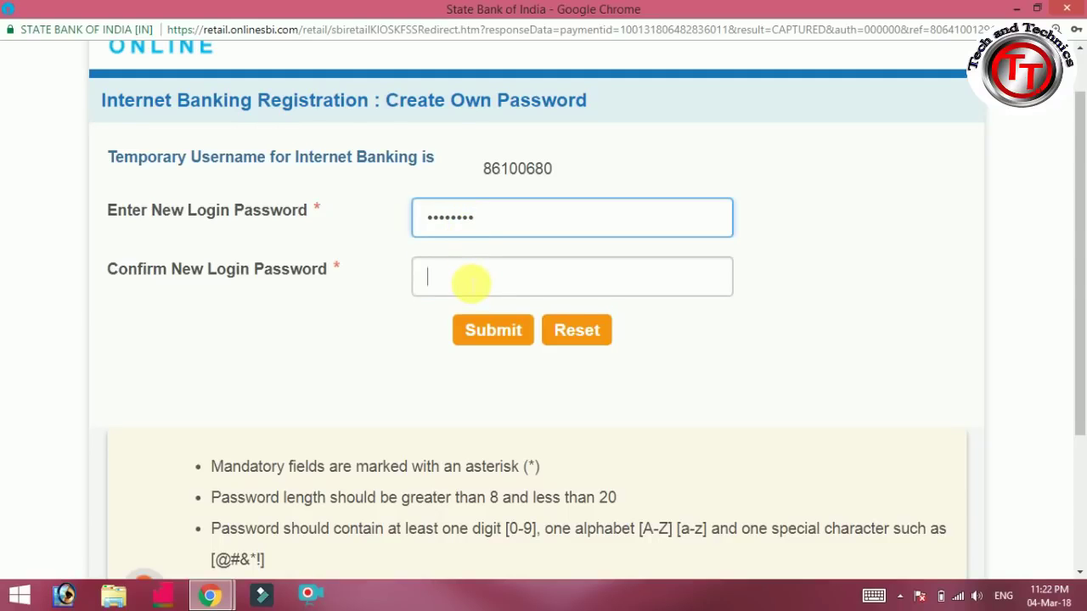
text(•••••)
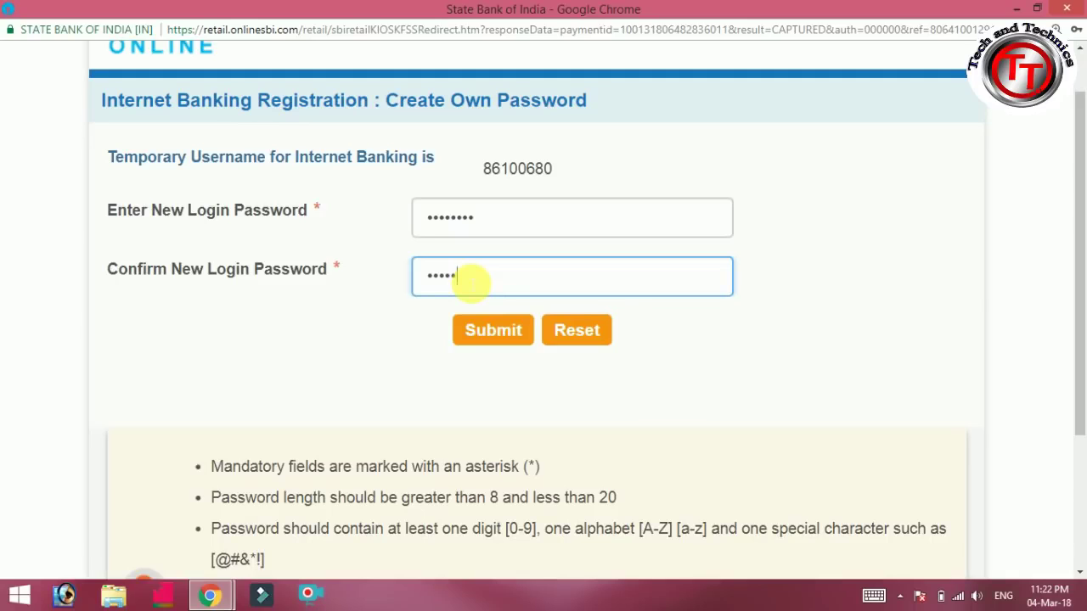
text(•••)
click(492, 331)
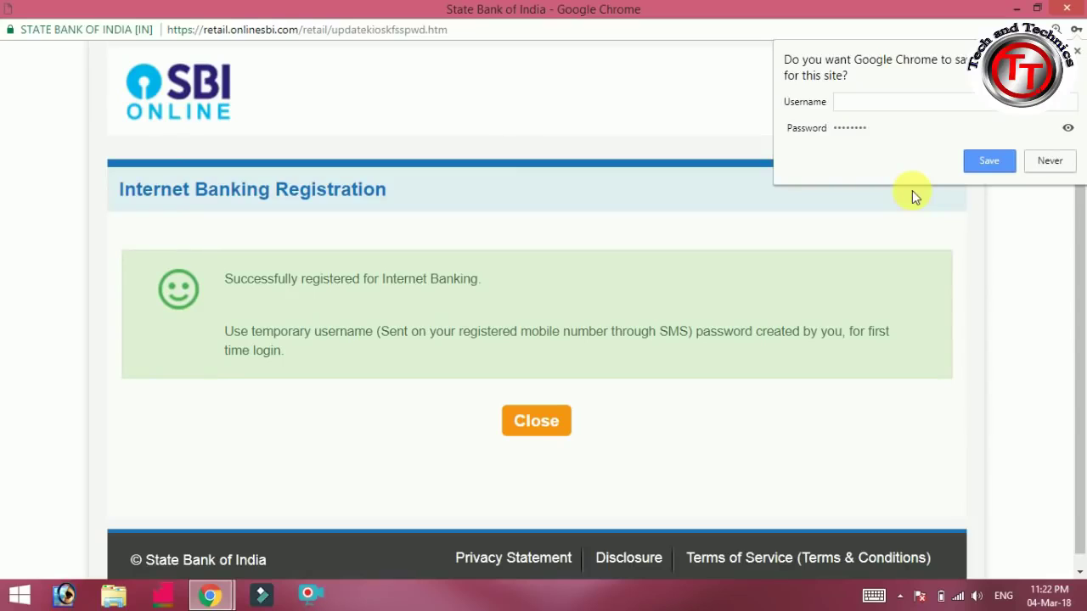
Let the browser save the password, then close the registration success notice
click(985, 163)
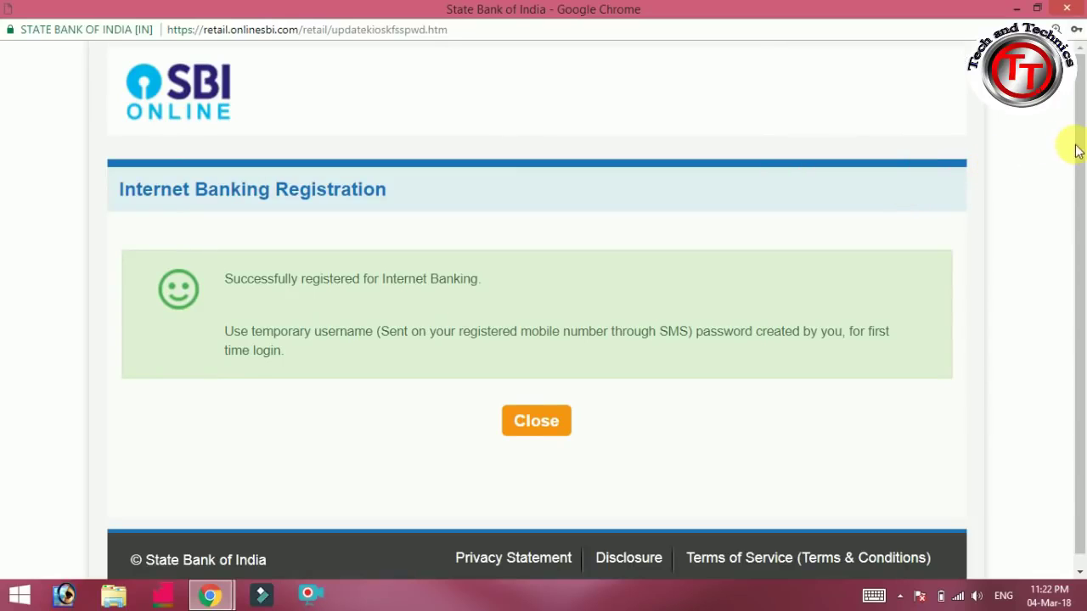
scroll(1072, 170, down, 1)
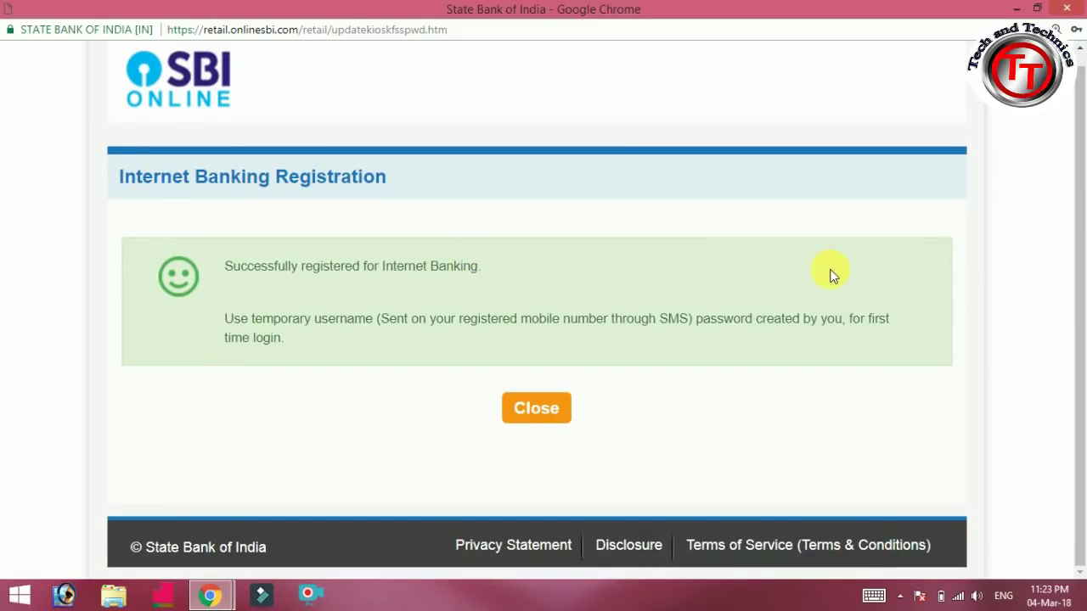
key(ctrl+plus)
key(ctrl+plus)
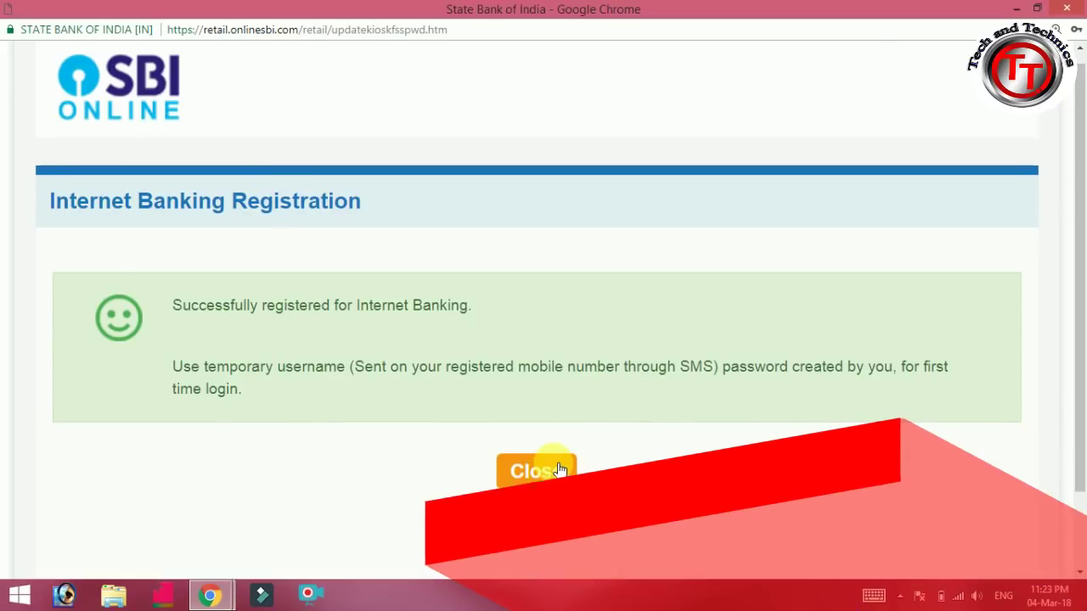
click(560, 468)
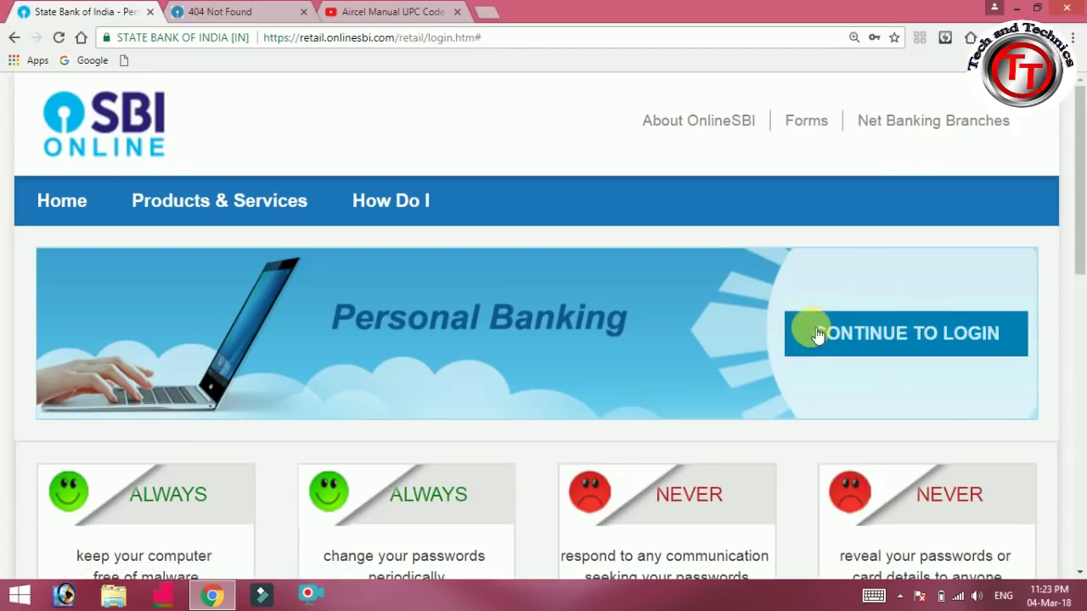
Continue to the Personal Banking login form and place the cursor in the Username field
click(905, 349)
drag(1077, 188, 1070, 274)
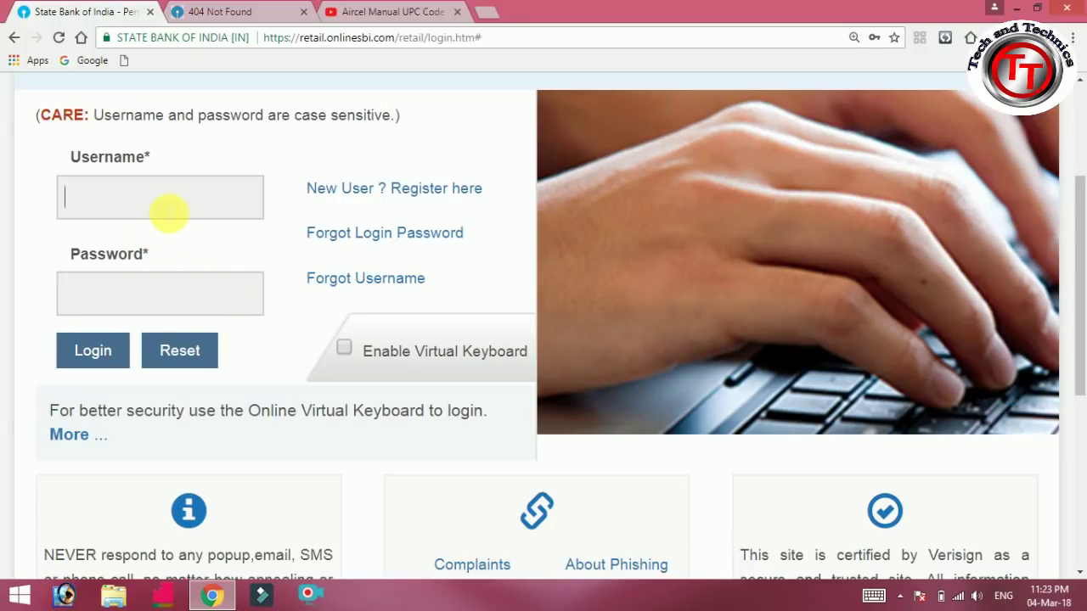
click(169, 212)
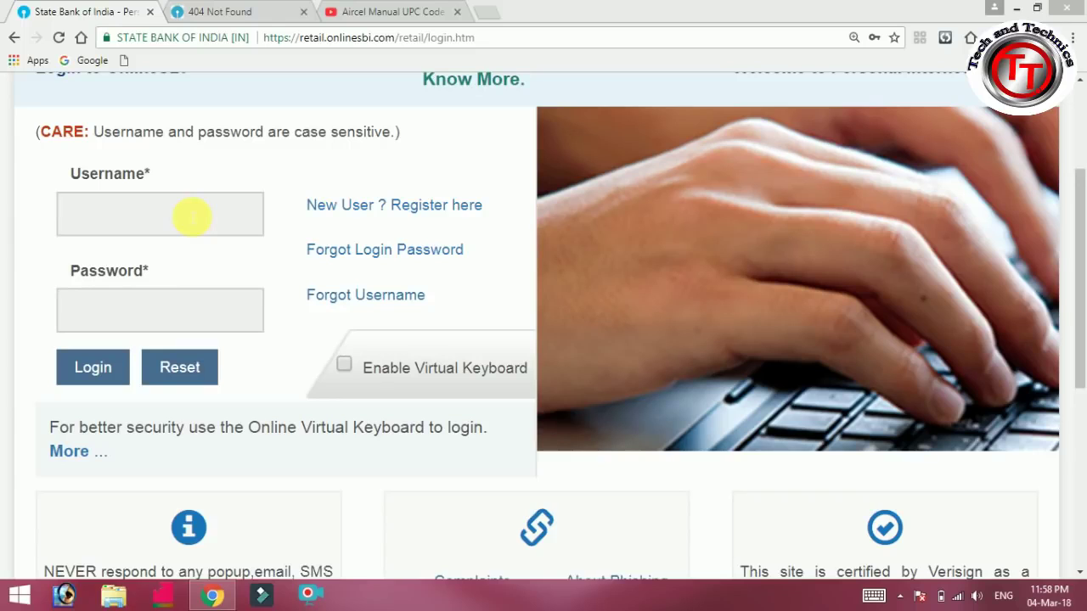
click(190, 217)
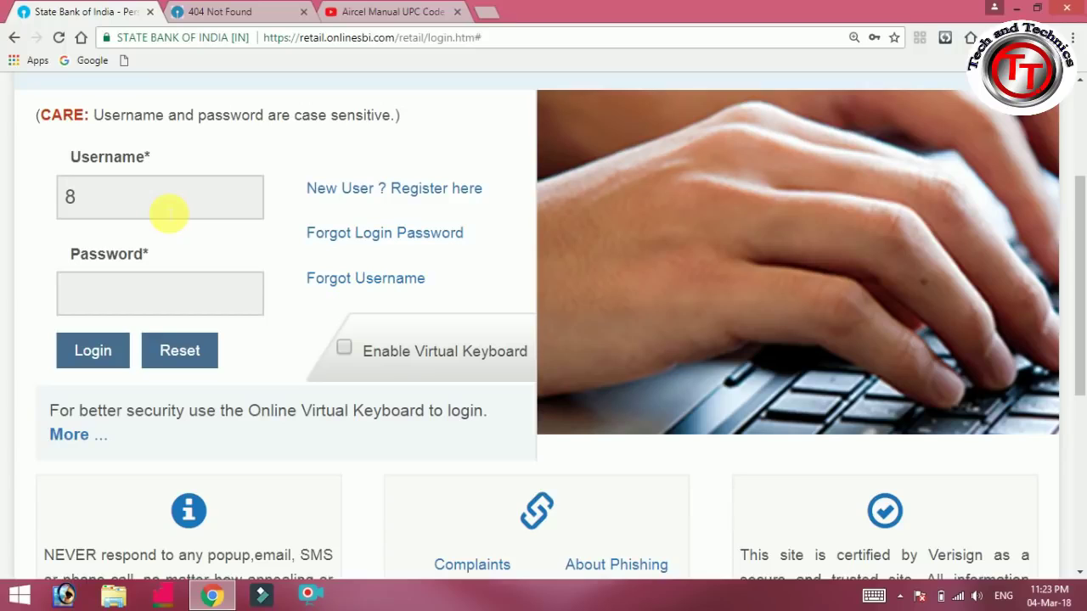
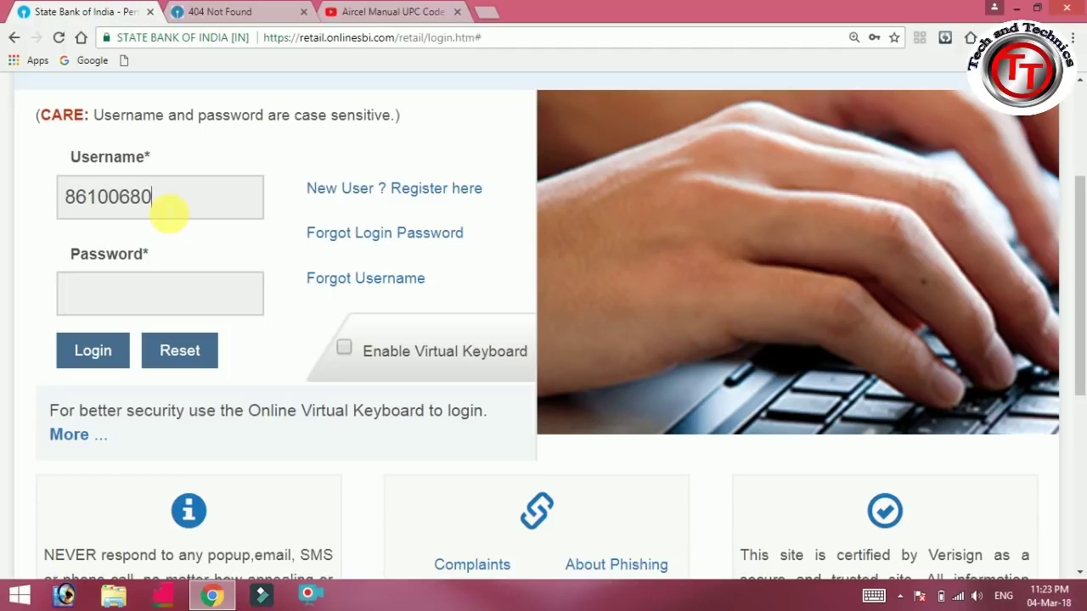
Log in with the temporary username from the SMS and the registration password
click(147, 296)
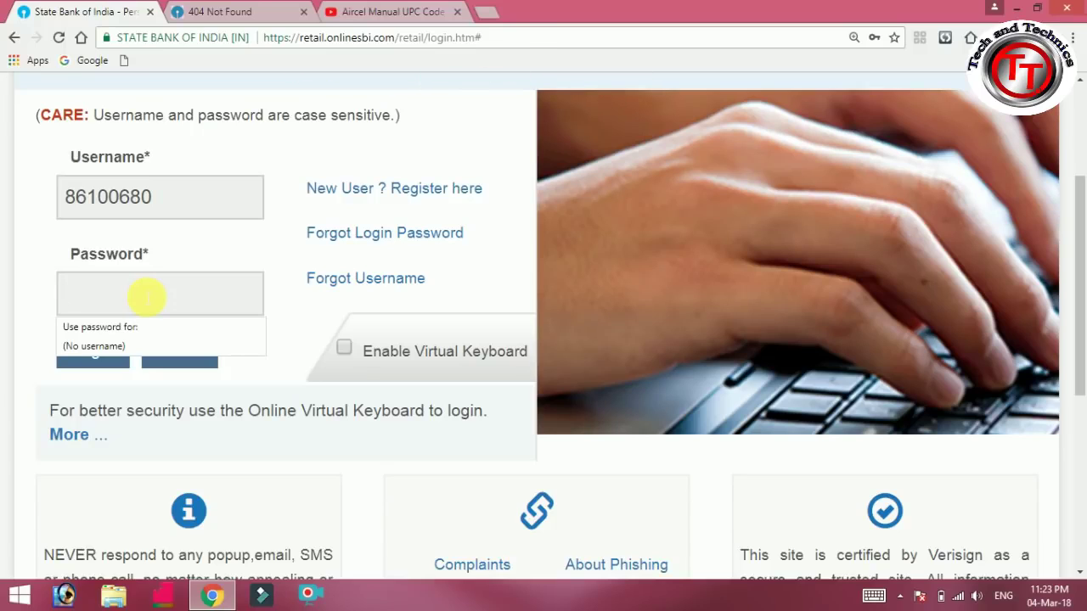
text(*)
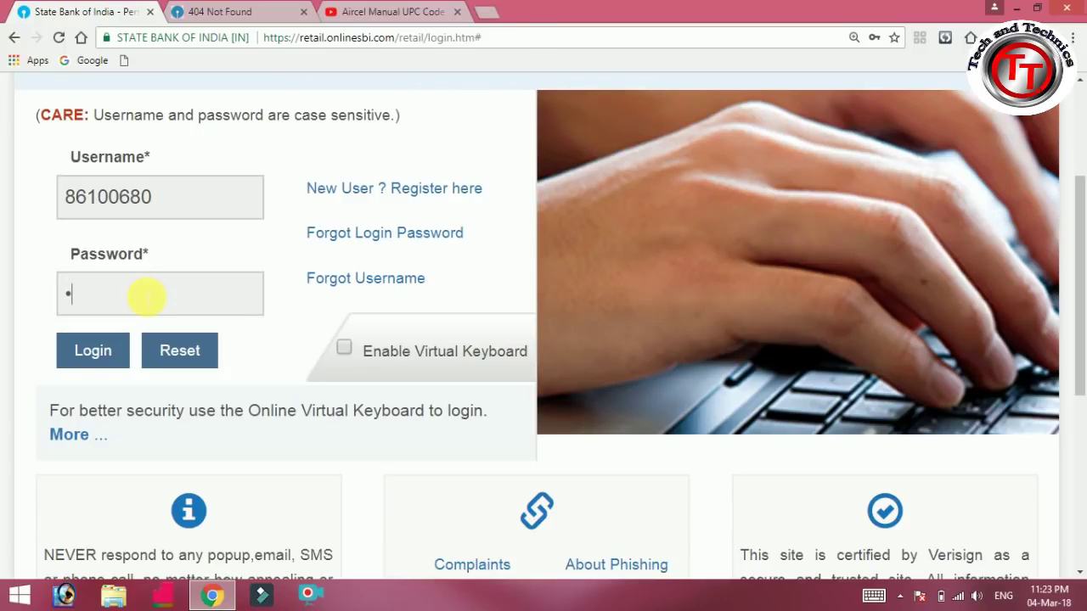
text(*****)
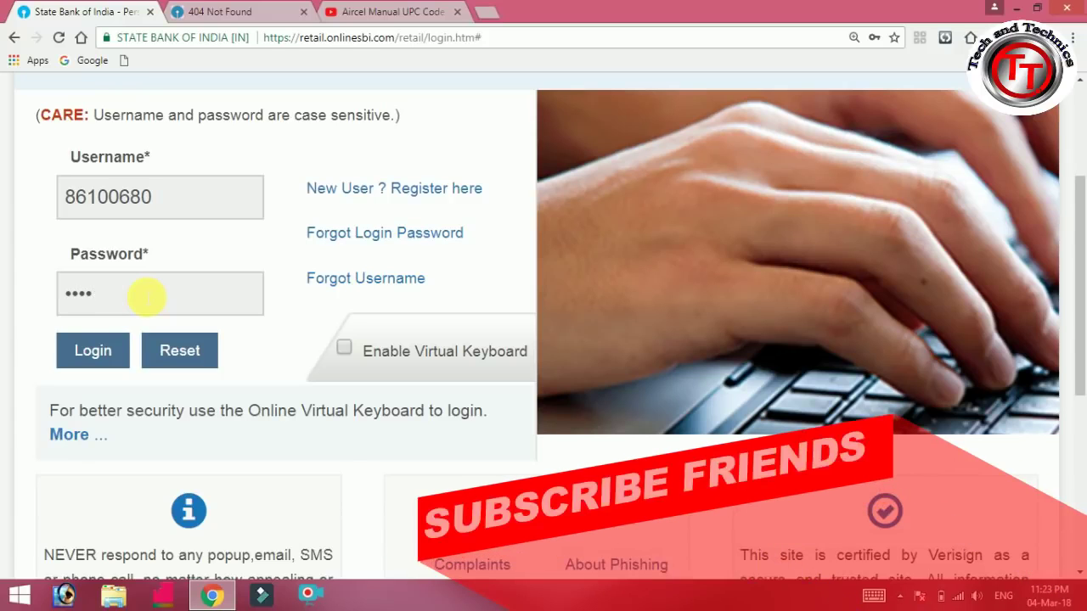
text(**)
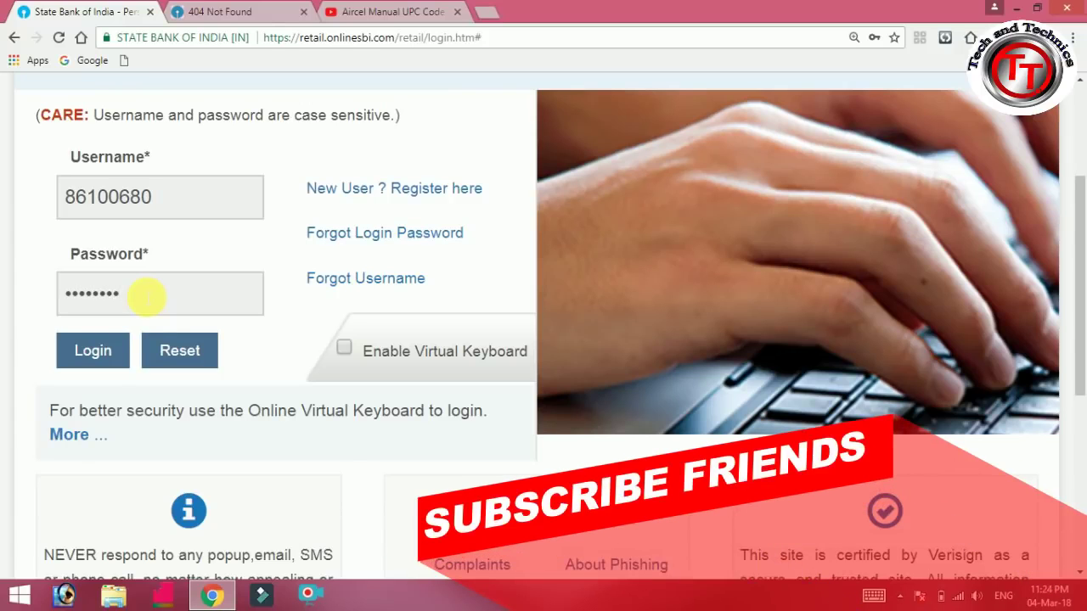
click(96, 350)
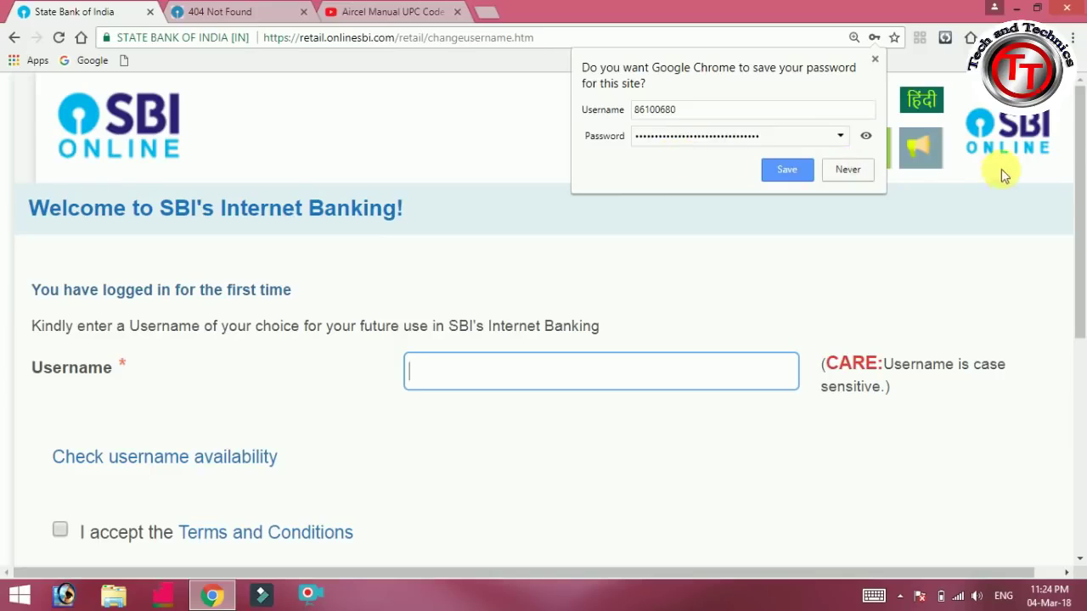
Scroll down to the Username field on the first-login page
drag(1080, 145, 1075, 220)
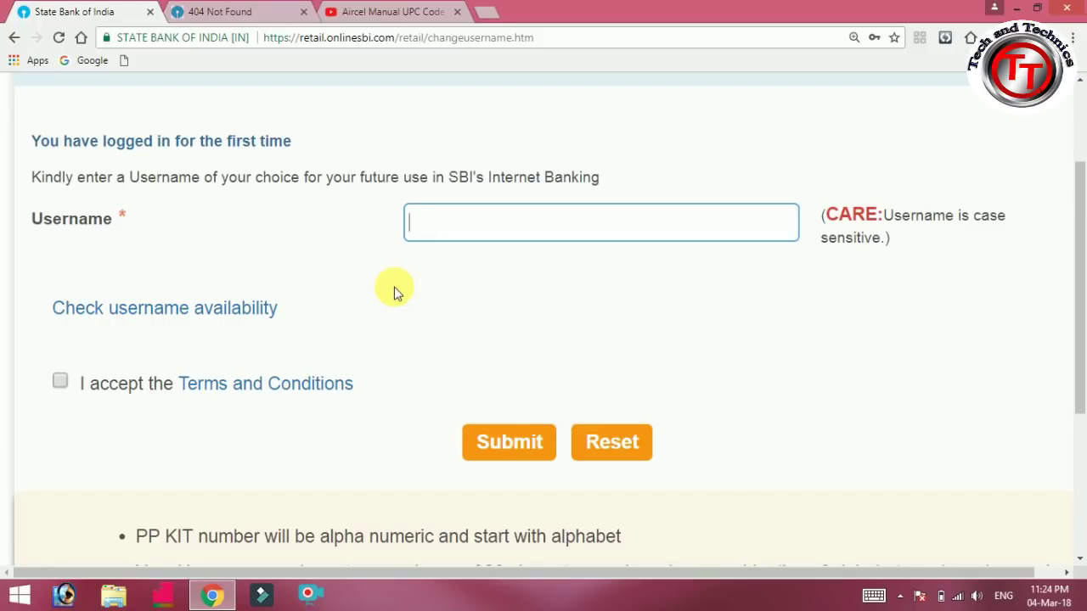
Check a first username choice, which is taken, then reload to clear the error
text(sujatham)
click(271, 309)
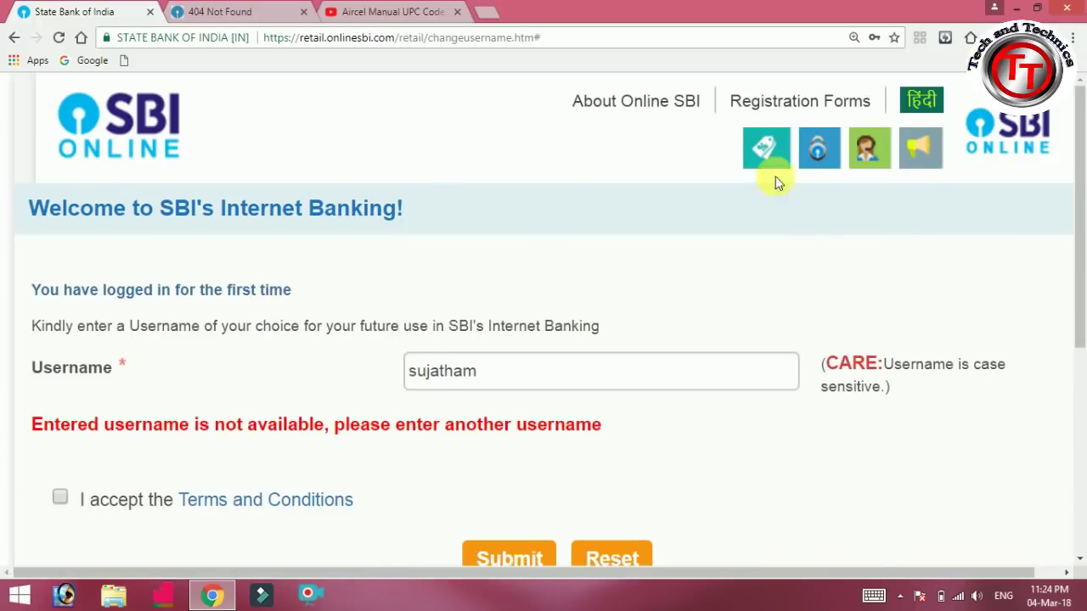
drag(1078, 233, 1079, 328)
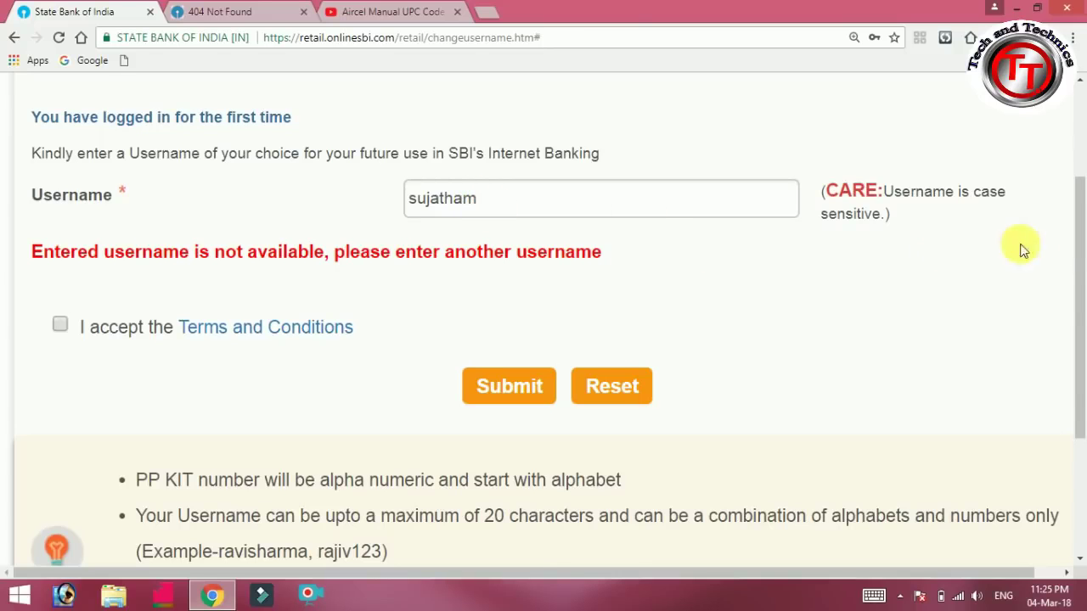
drag(1079, 250, 1074, 293)
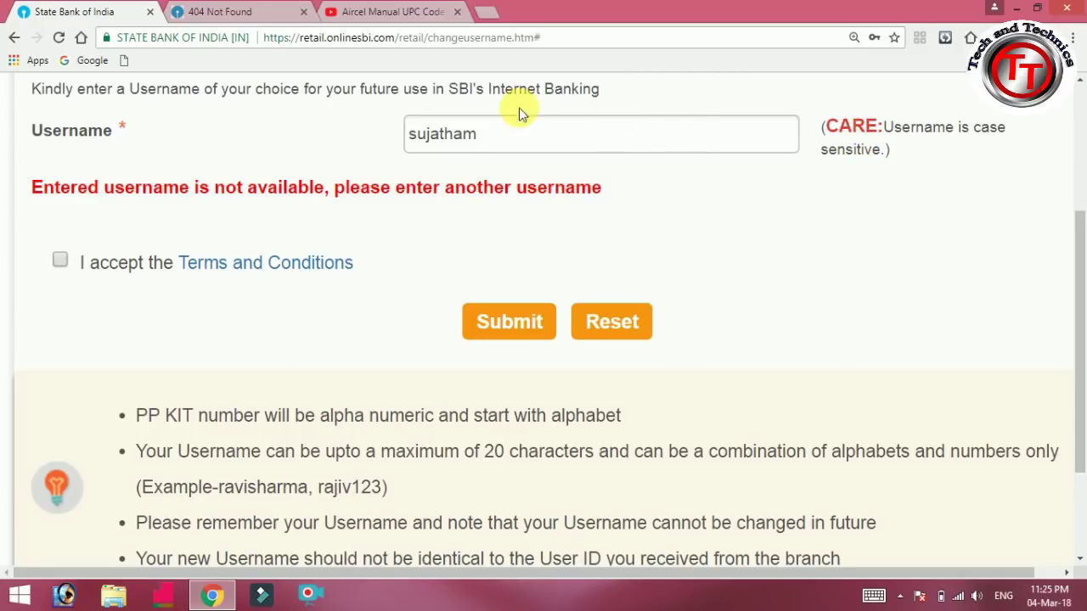
click(603, 322)
click(484, 141)
click(59, 37)
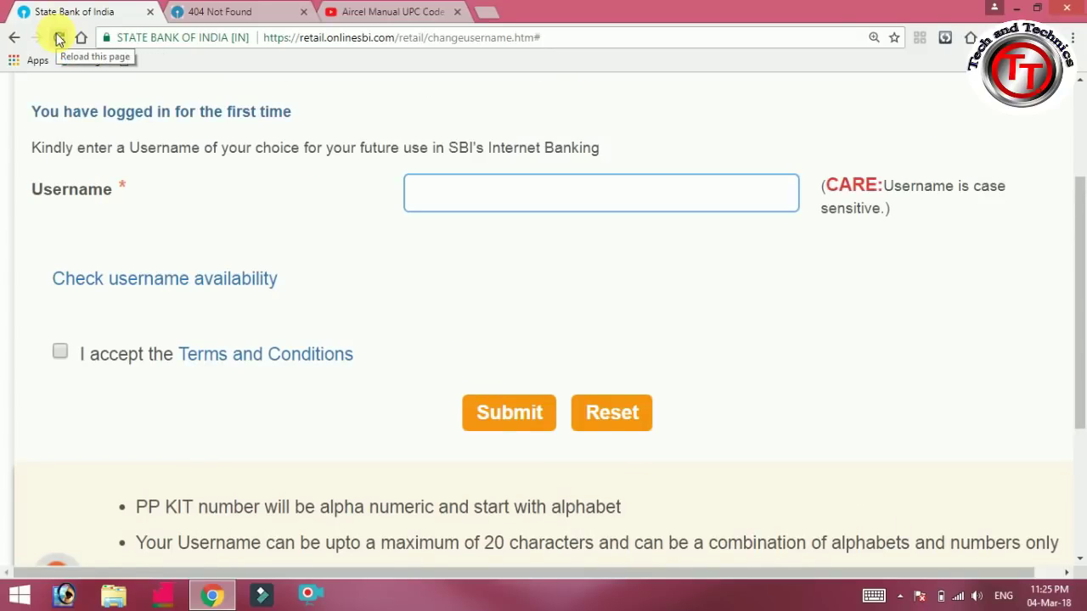
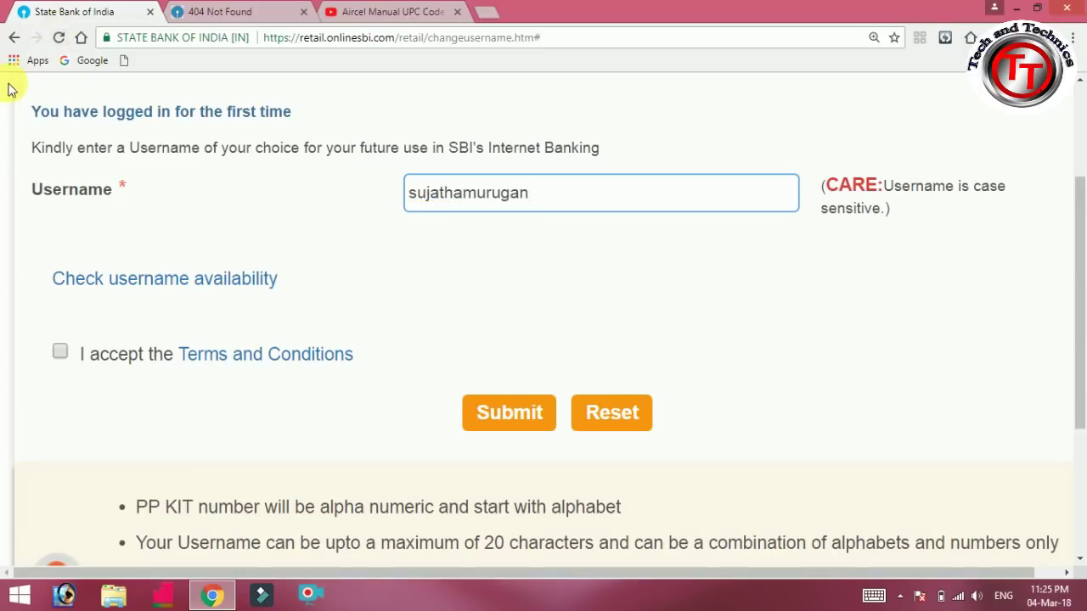
Try a longer username with the surname added and check its availability
click(166, 285)
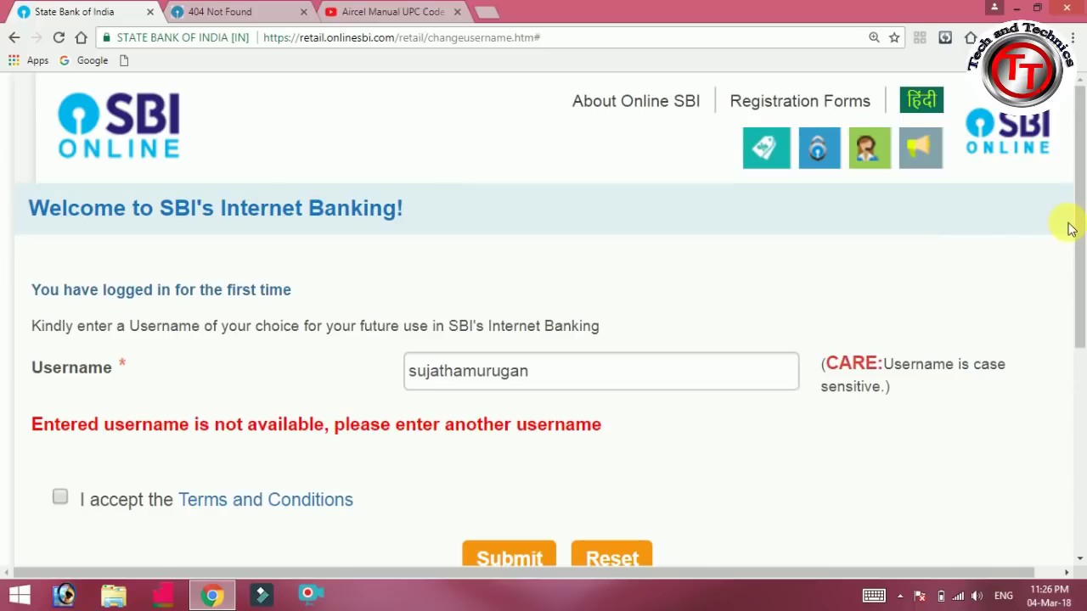
drag(1077, 261, 1072, 310)
scroll(1074, 327, down, 1)
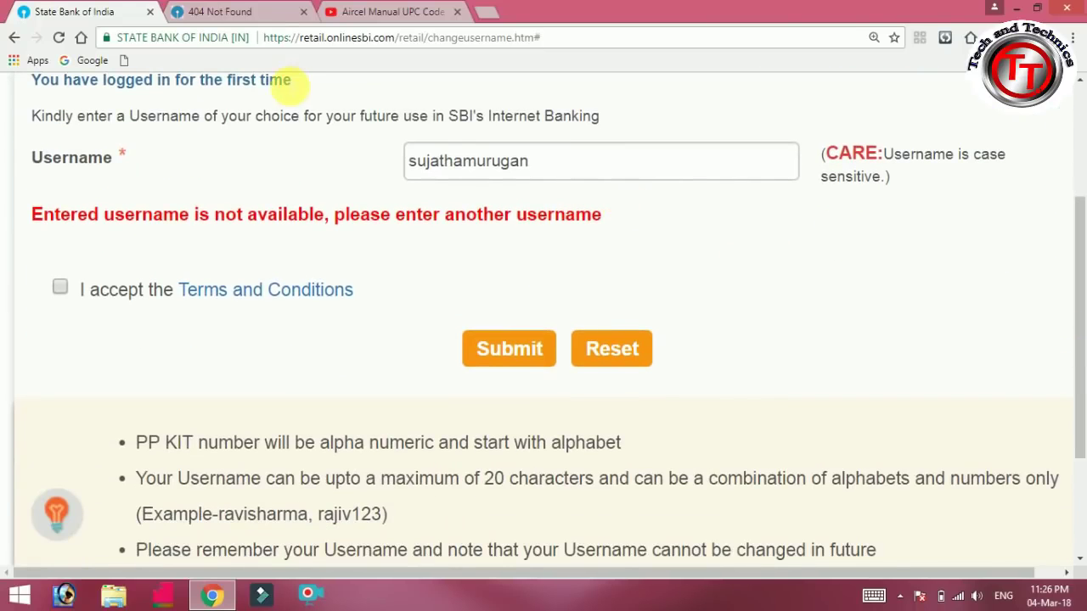
Reload and check a third username choice until it shows as available
click(57, 38)
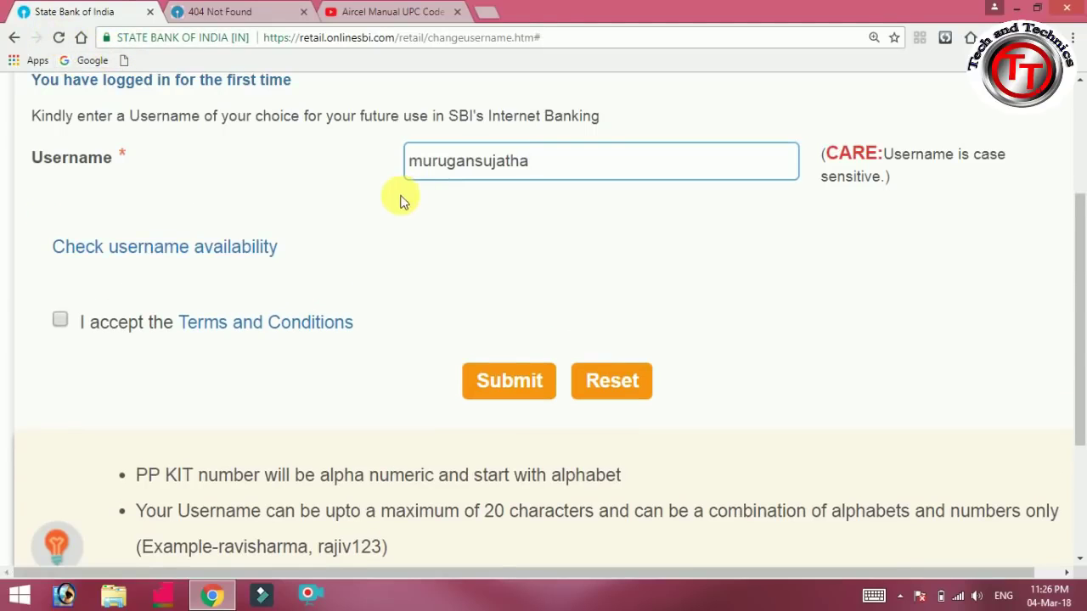
drag(51, 246, 262, 244)
click(262, 244)
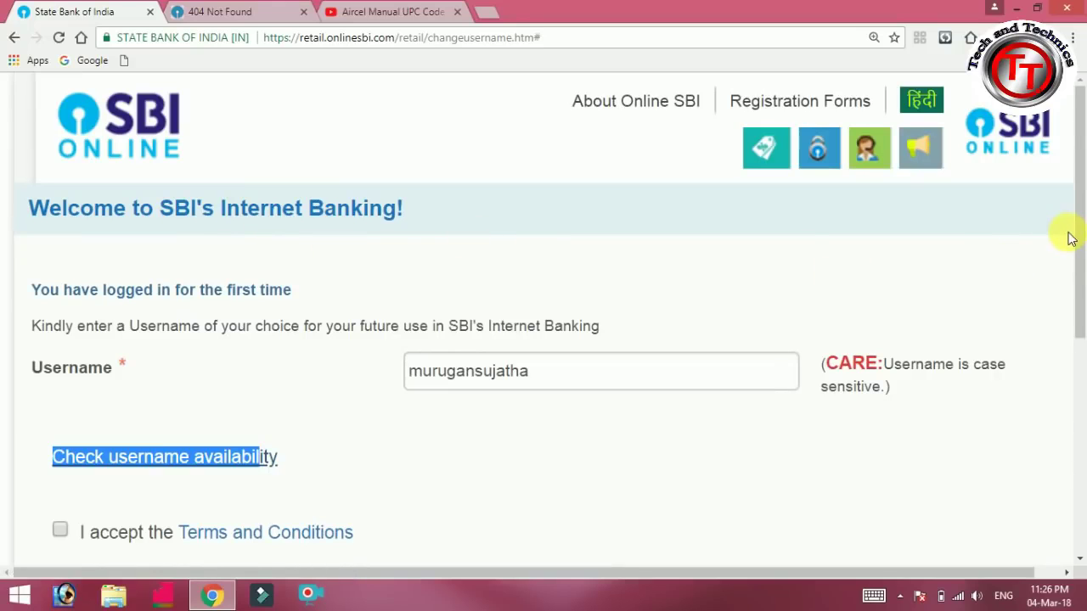
drag(1072, 235, 1074, 310)
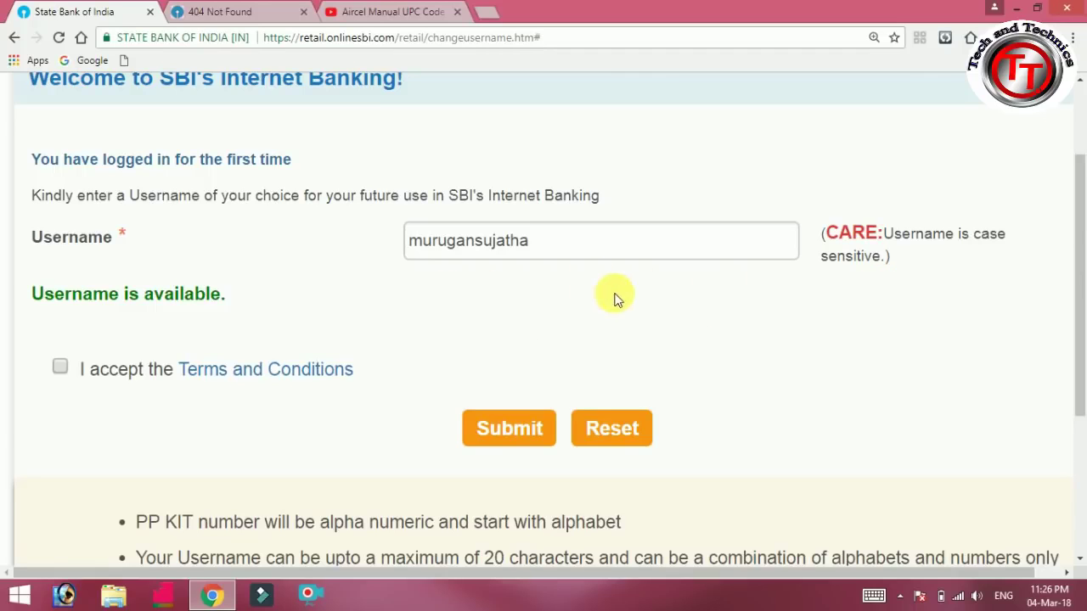
Accept the Terms and Conditions and submit the available username
drag(1075, 226, 1077, 265)
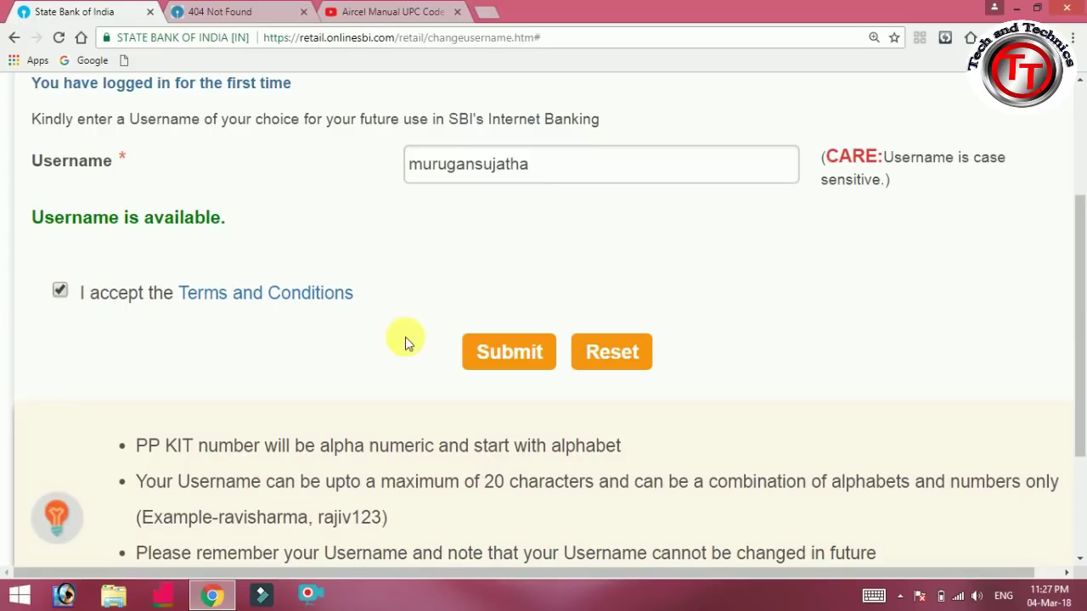
click(506, 353)
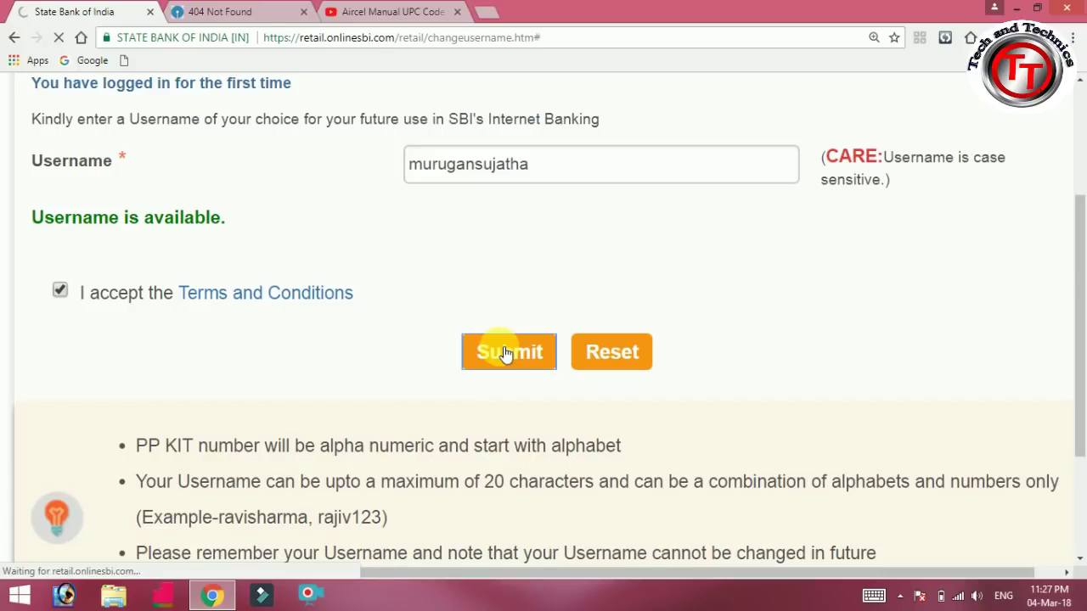
drag(1077, 131, 1080, 270)
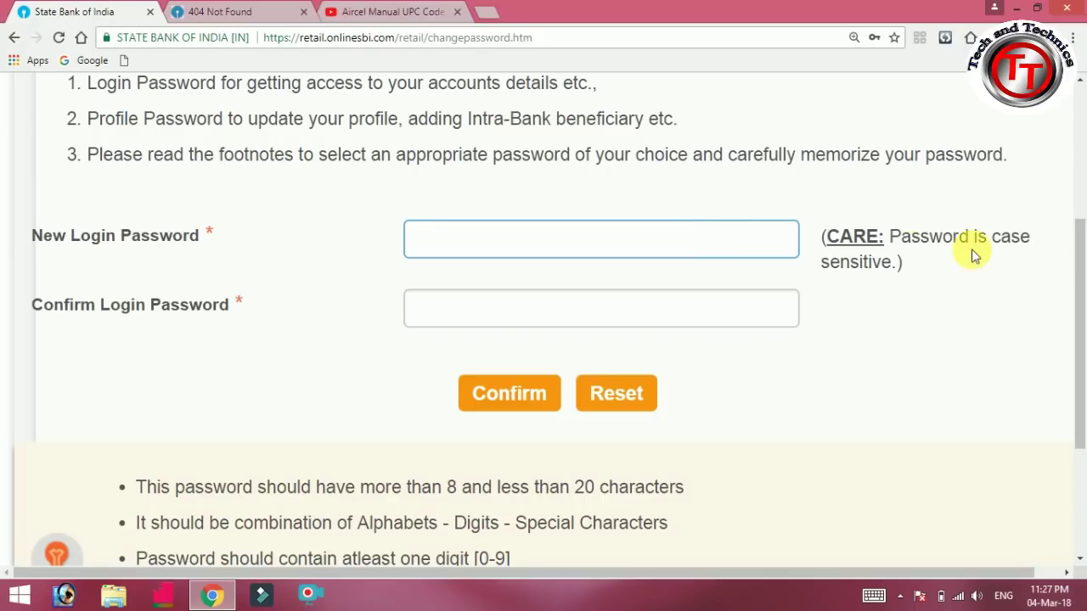
Type the new login password in both fields and confirm it
drag(1076, 268, 1071, 300)
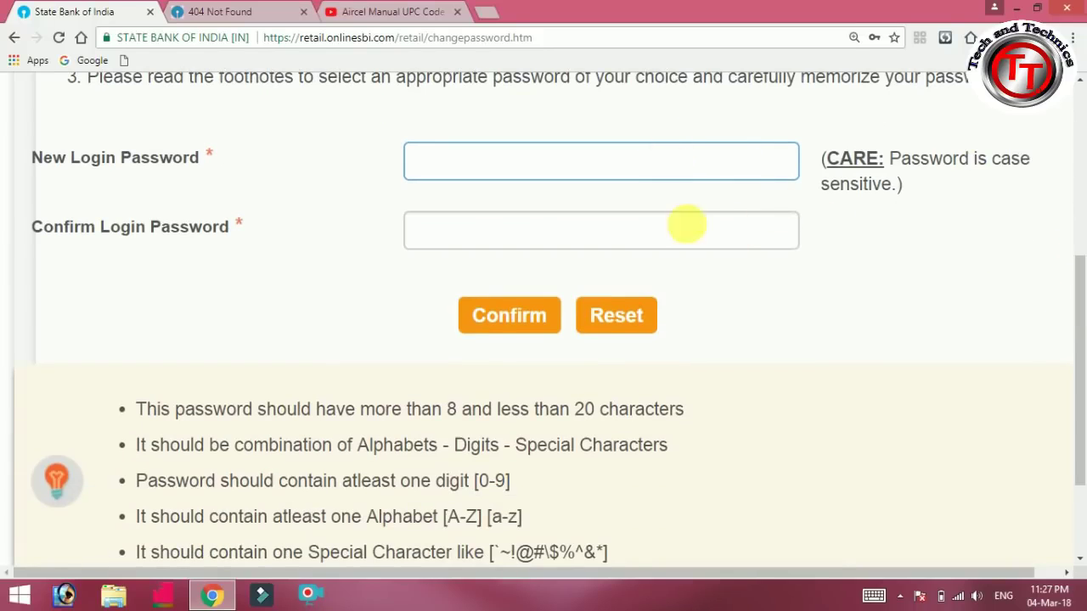
click(684, 171)
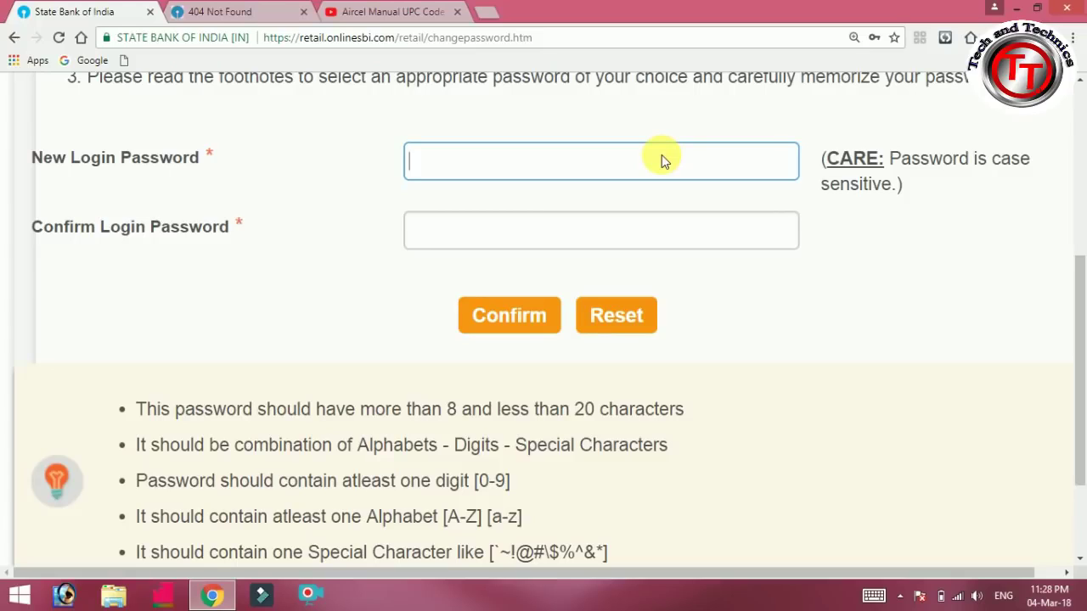
text(•••••••••••)
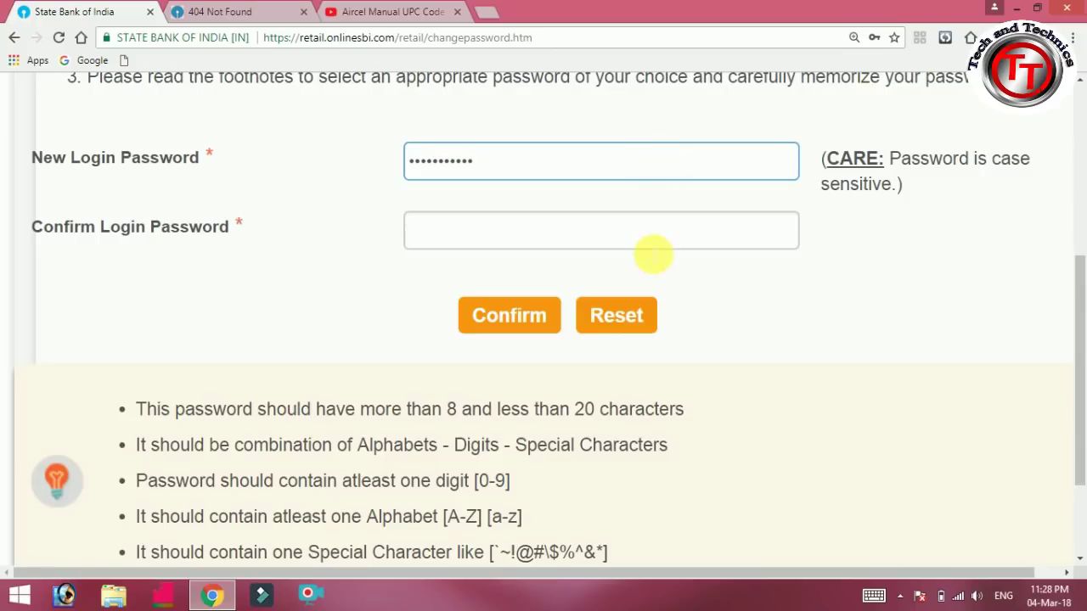
click(652, 246)
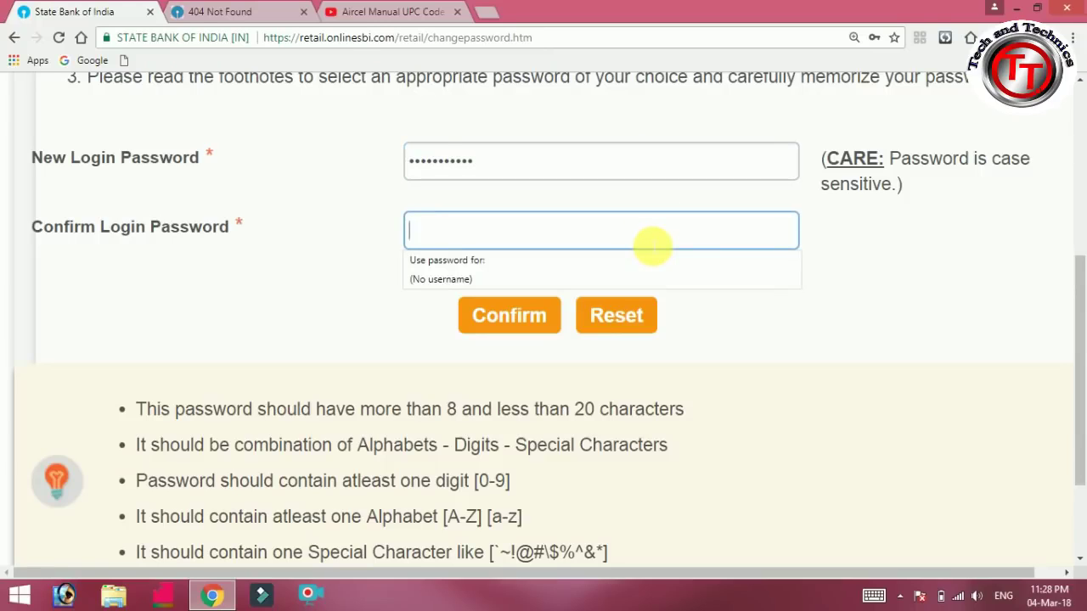
text(••••••)
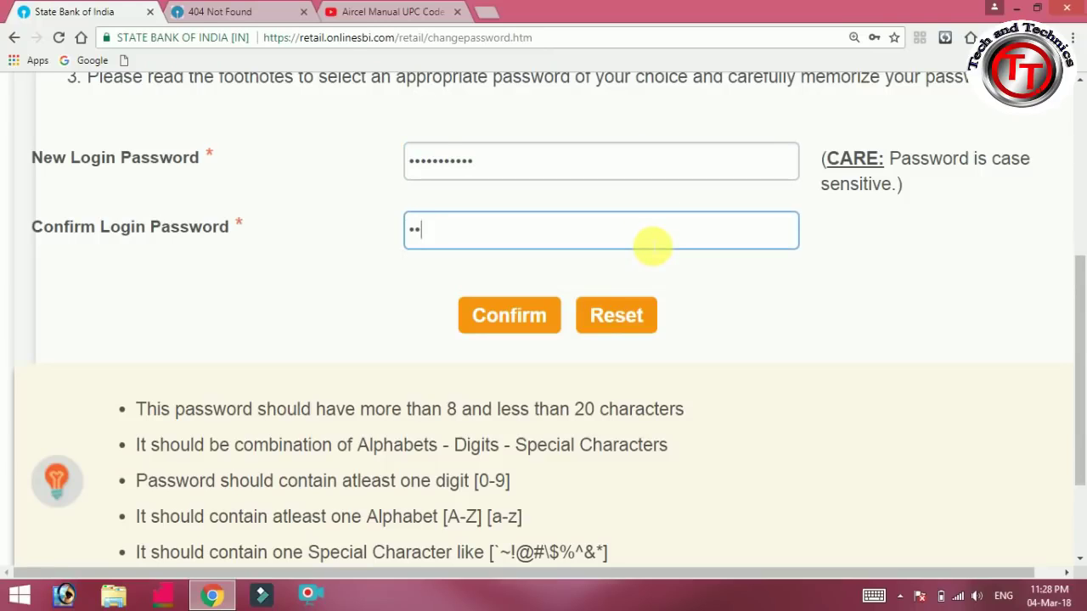
text(•••••)
click(509, 316)
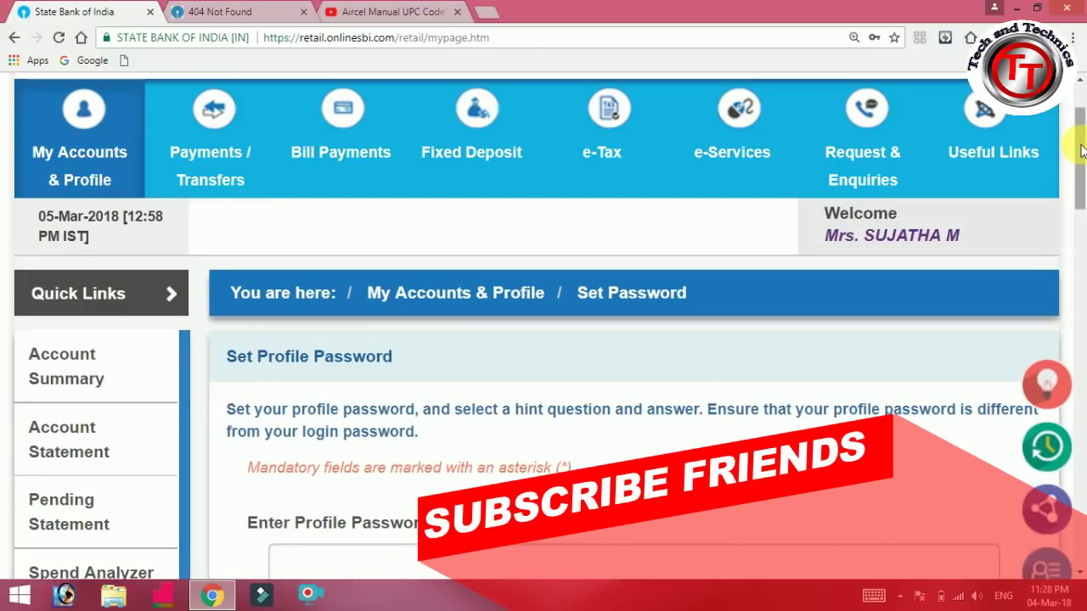
Fill in Enter Profile Password and Confirm Profile Password with the same password
key(ctrl+minus)
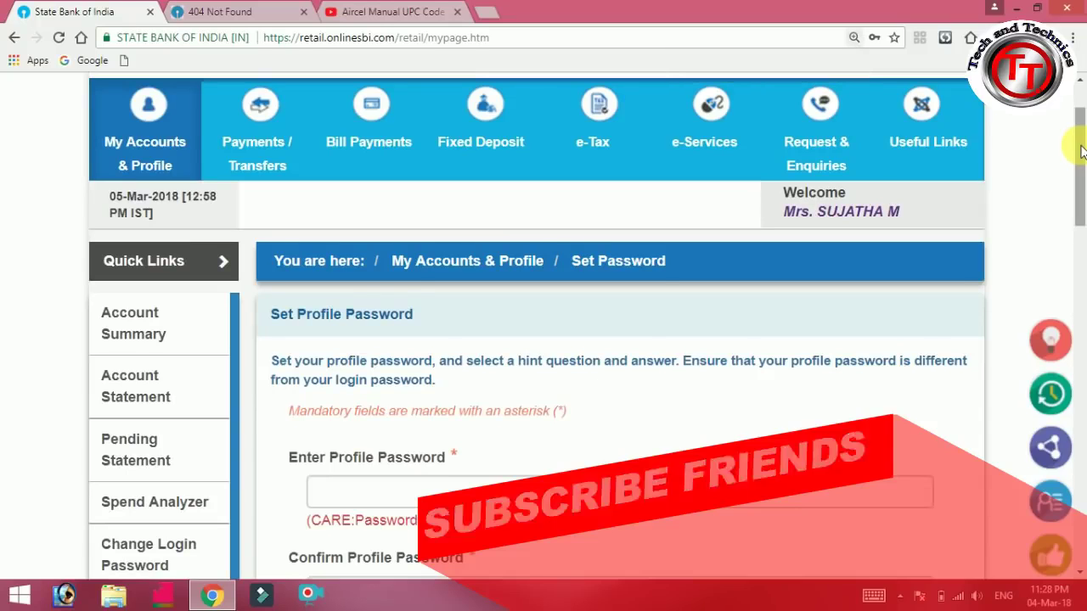
drag(1079, 213, 1070, 283)
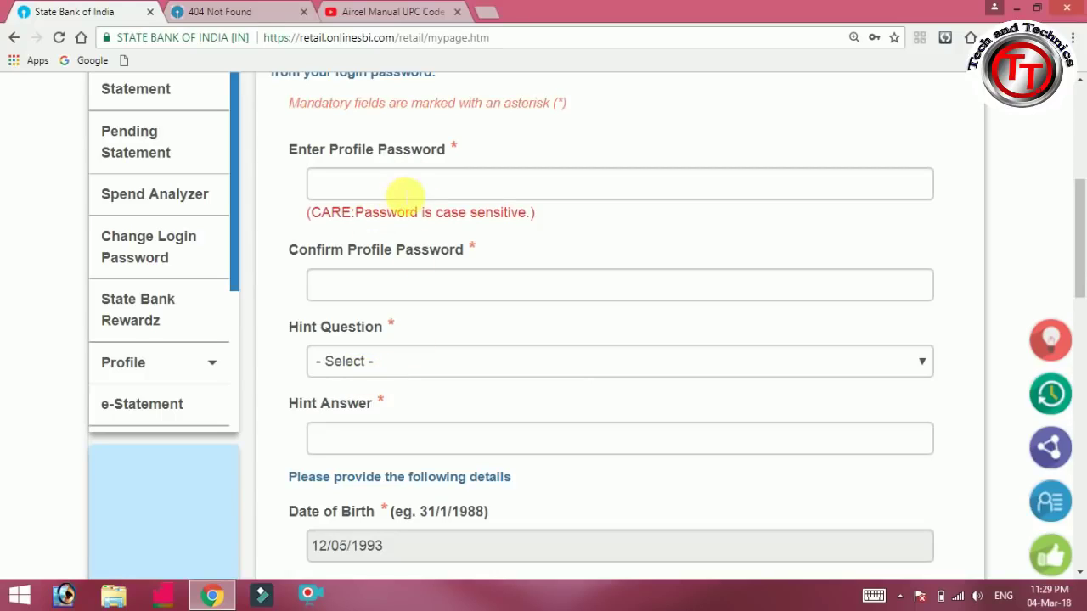
click(417, 184)
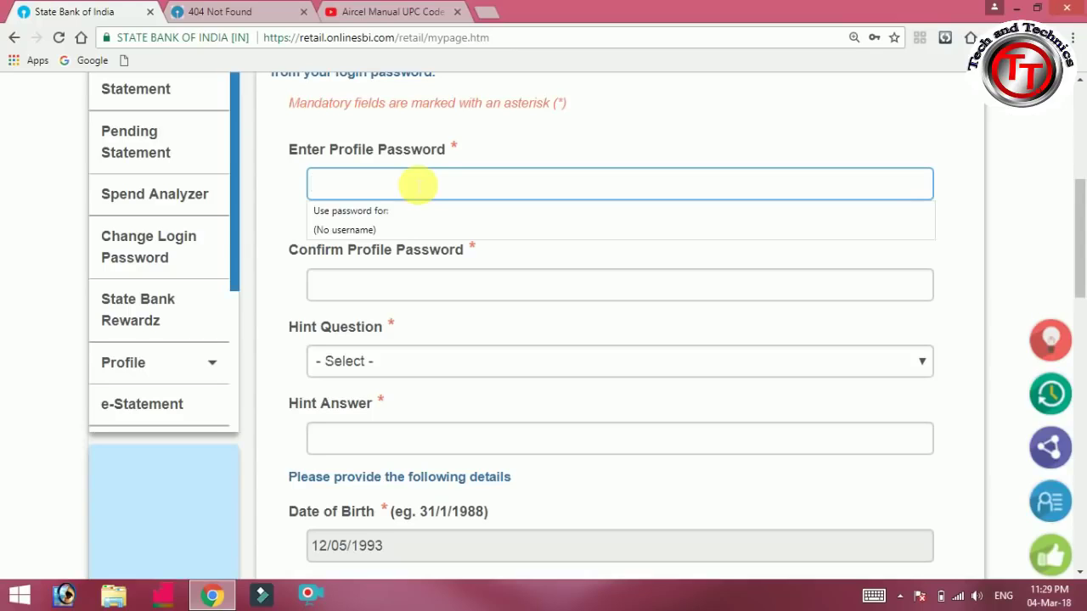
text(**)
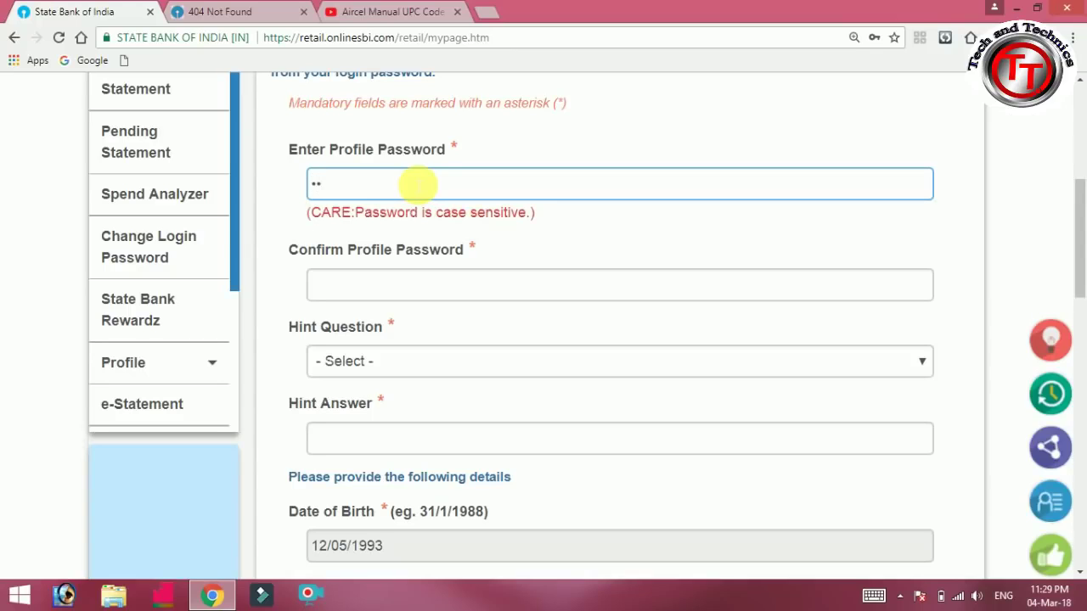
text(*********)
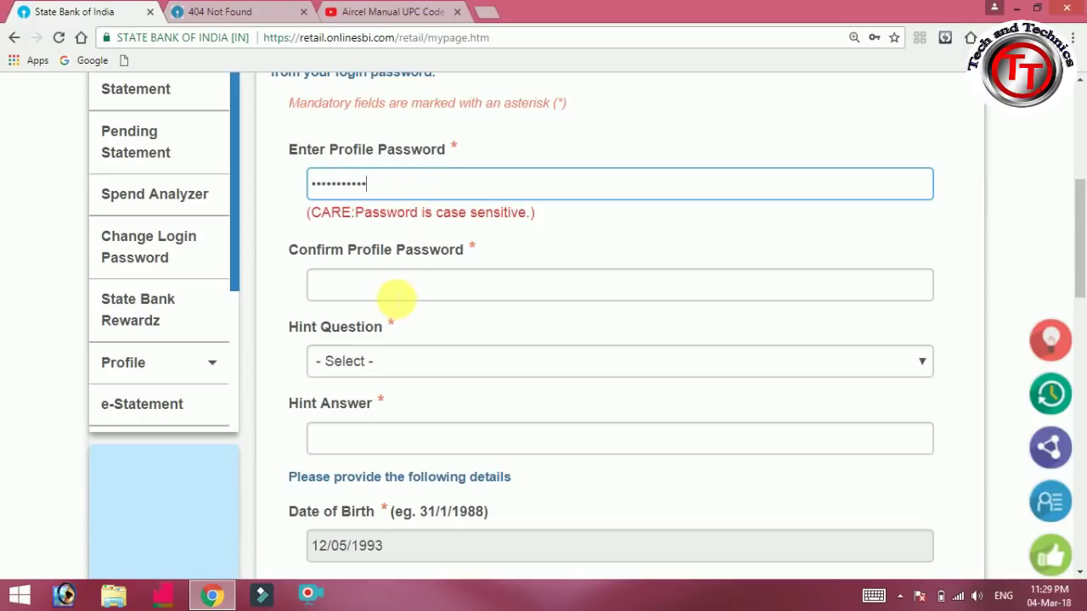
click(395, 293)
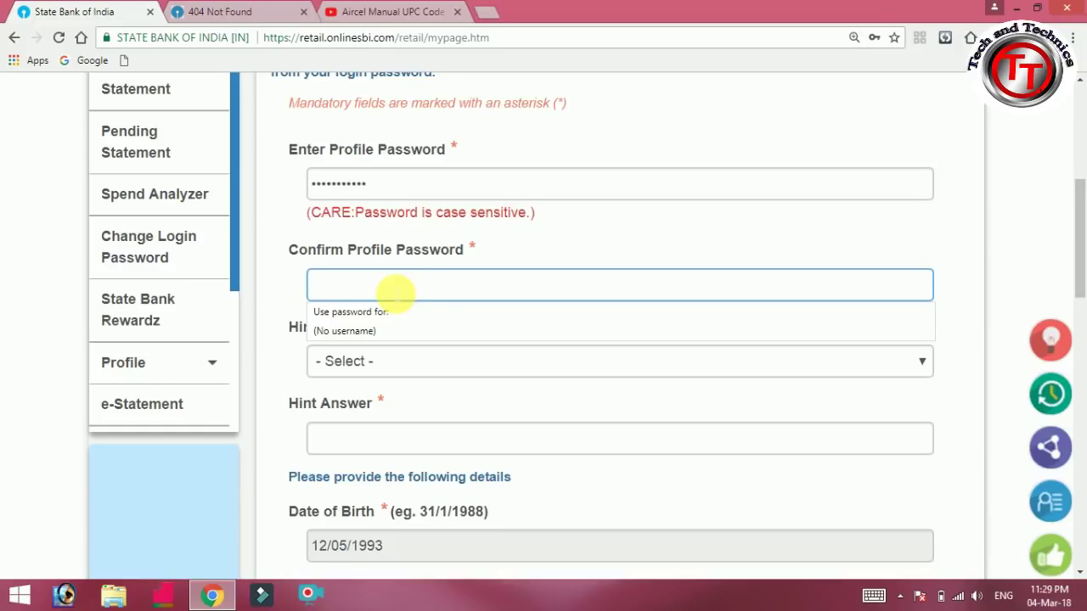
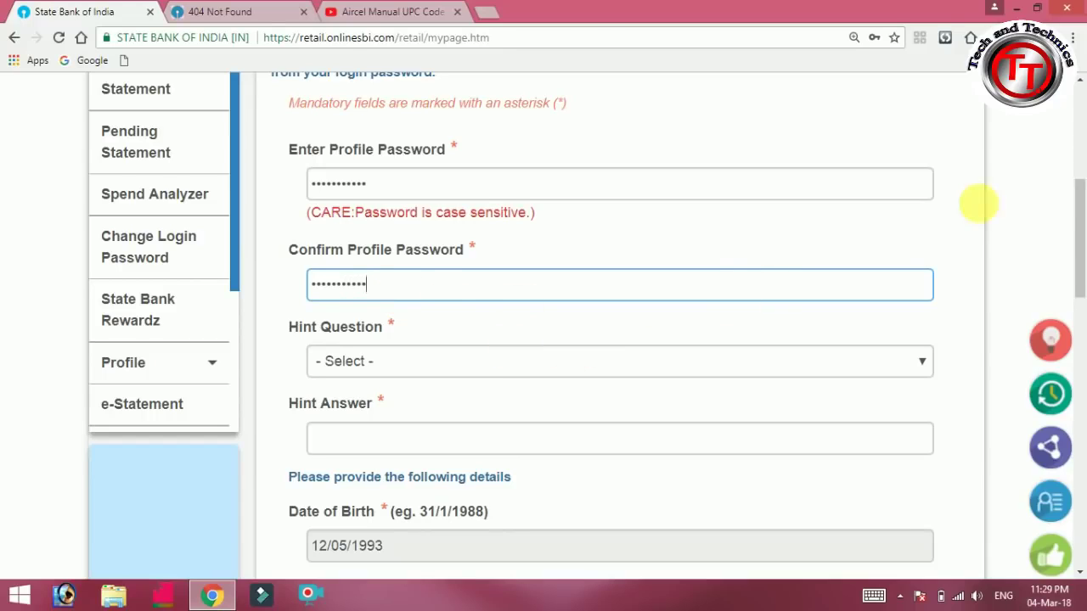
drag(1079, 226, 1082, 266)
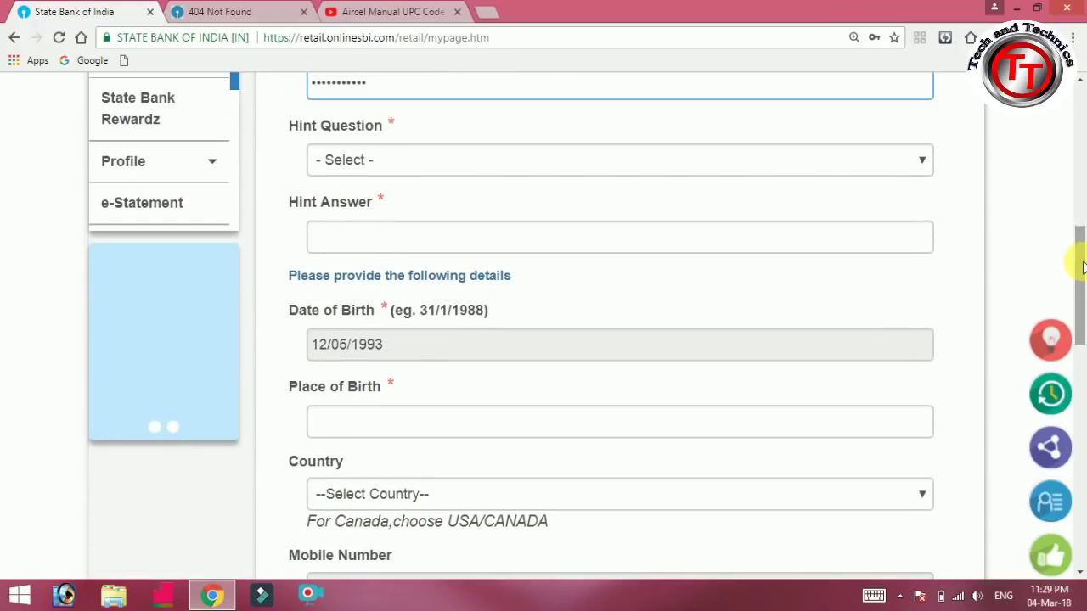
Choose hint question 'What is your favourite food?' and type the hint answer
key(ctrl+plus)
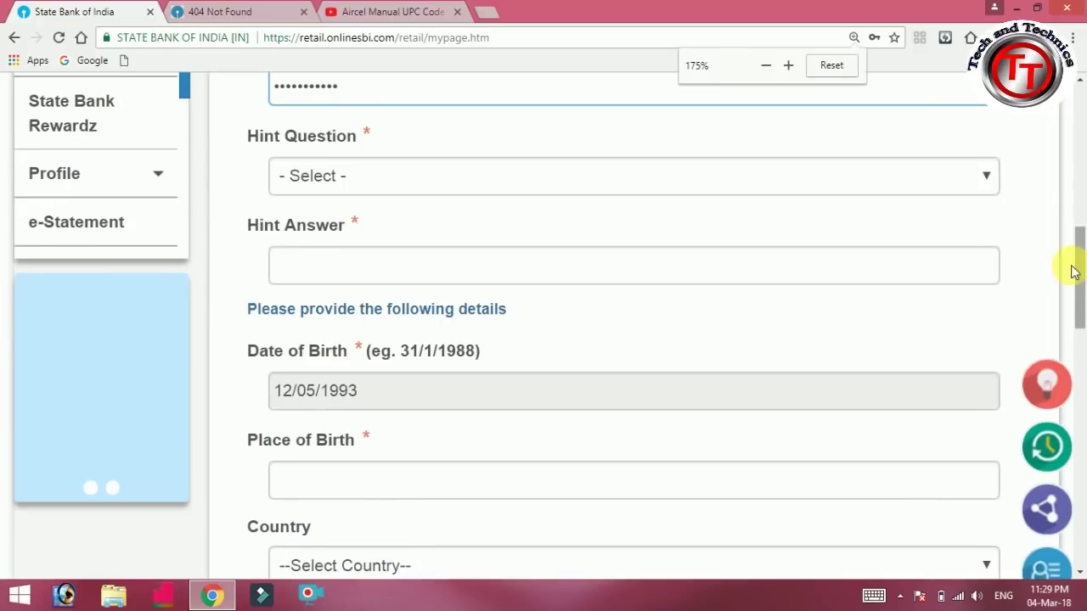
click(974, 184)
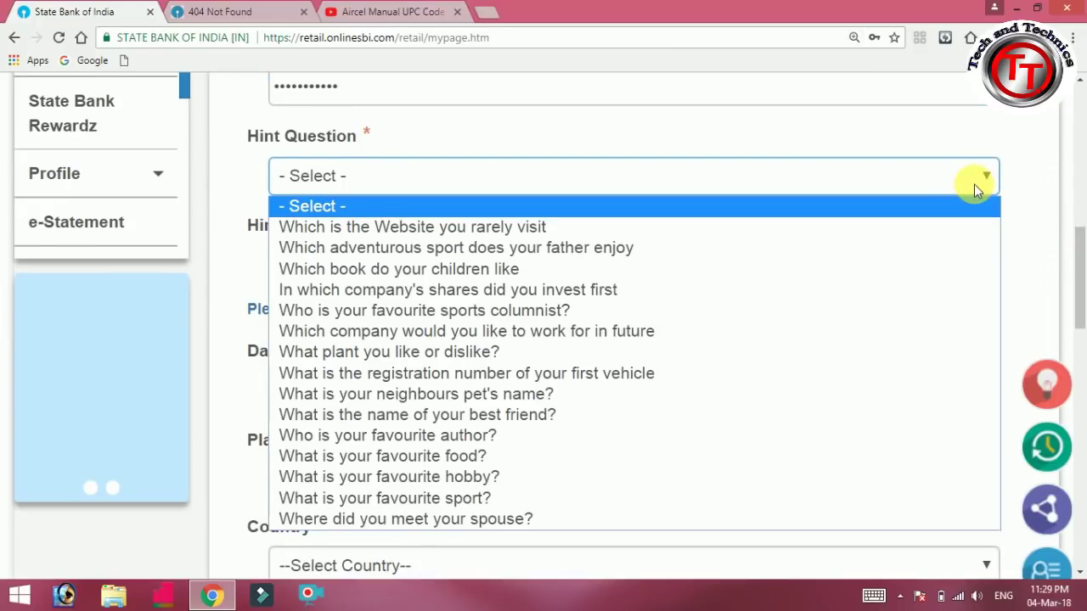
click(478, 457)
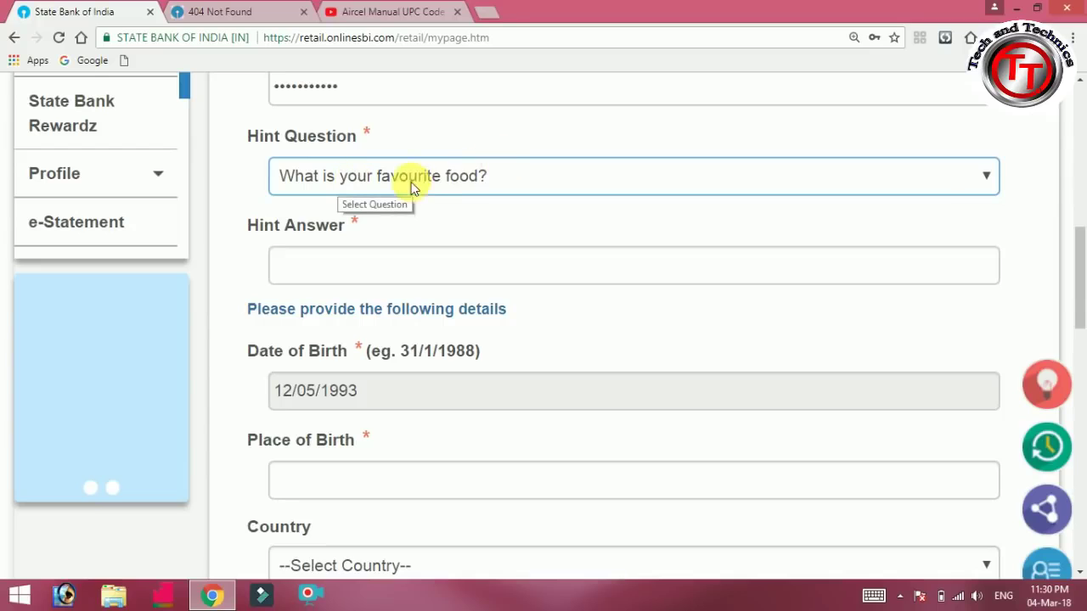
click(376, 278)
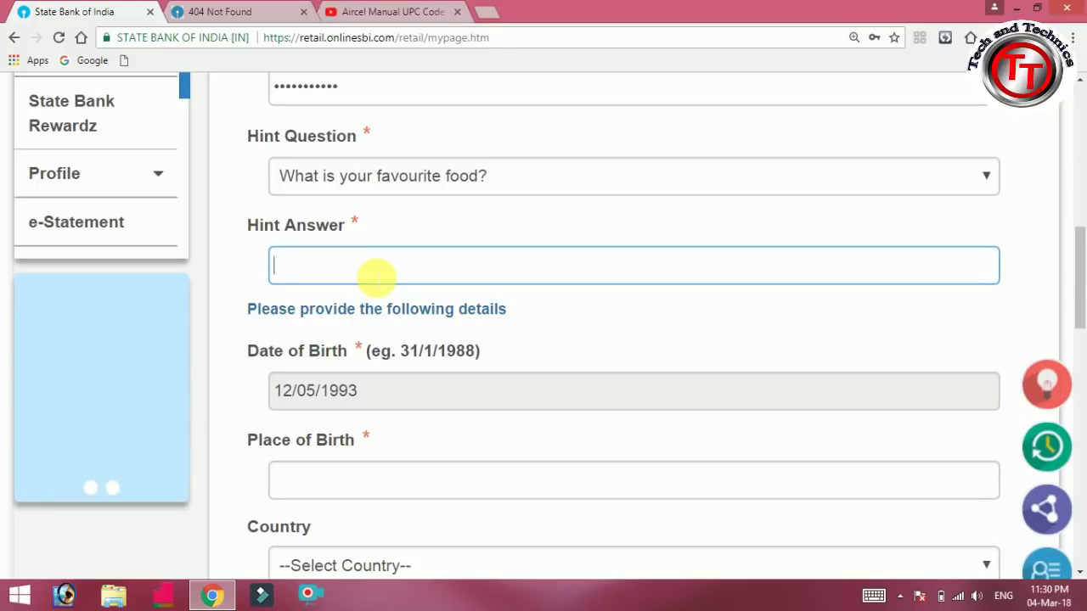
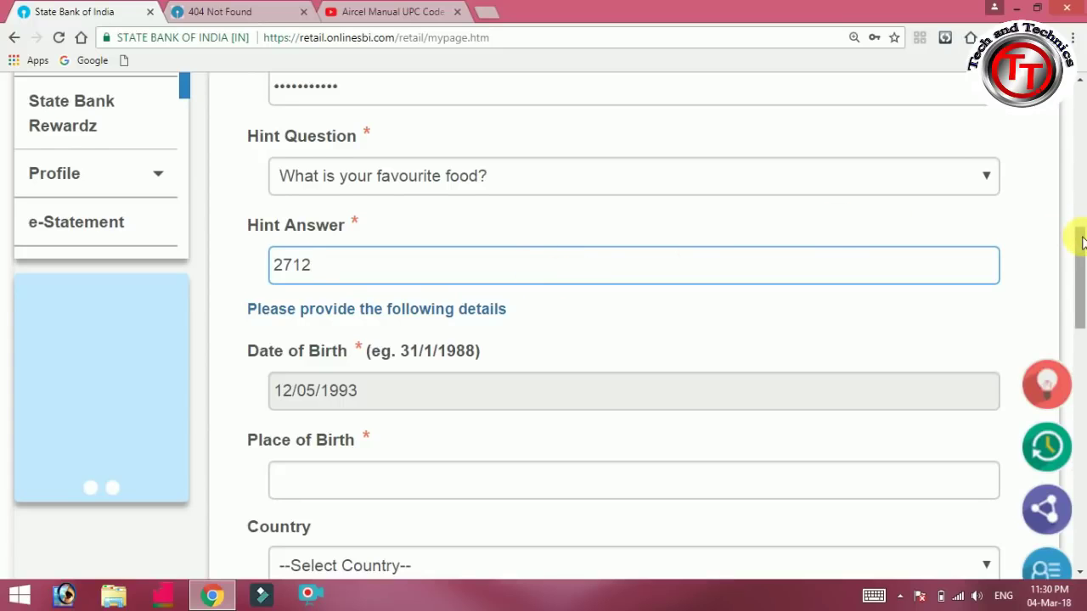
scroll(1082, 243, down, 2)
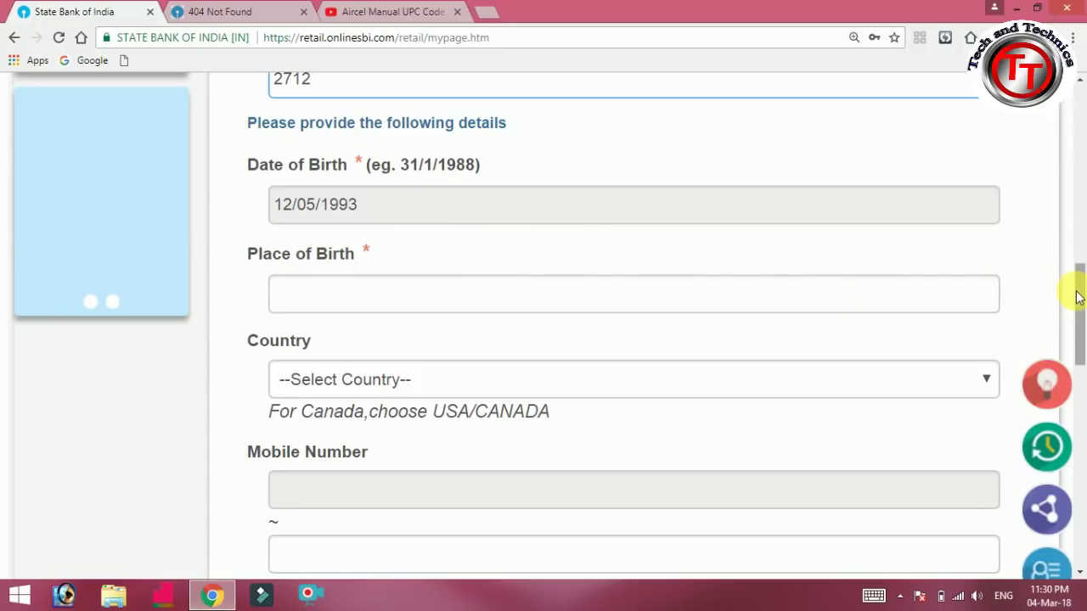
Enter the place of birth with country India, then type the user's mobile number
scroll(1079, 299, down, 1)
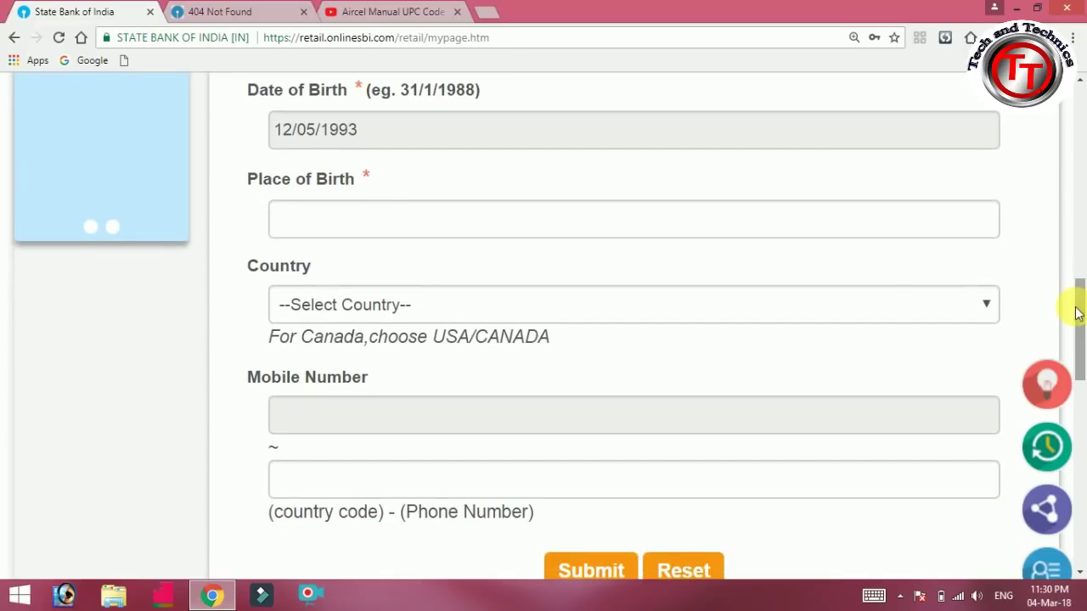
click(859, 228)
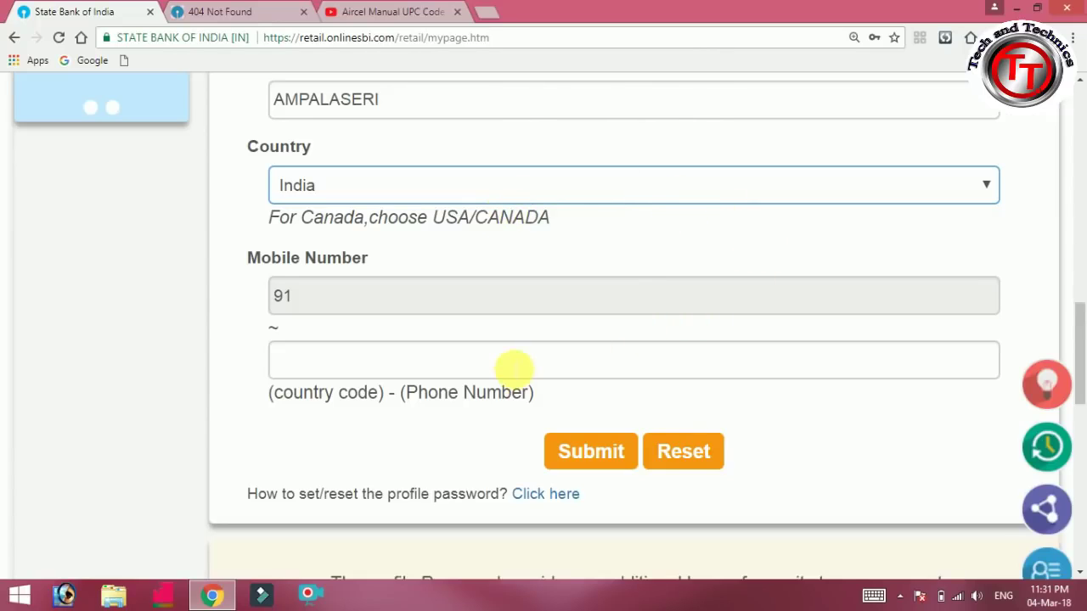
click(488, 367)
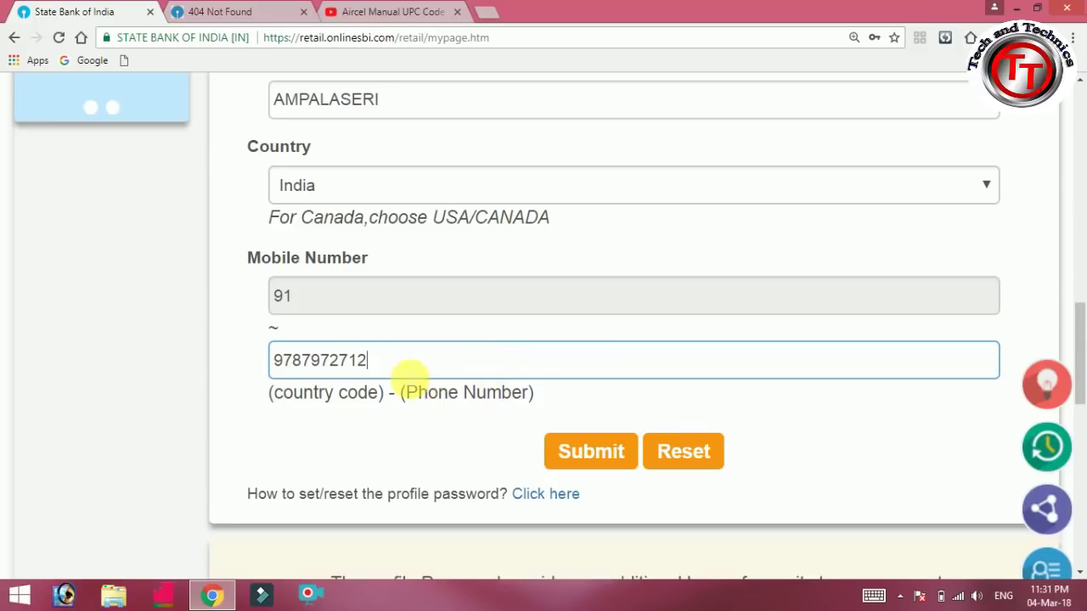
drag(1078, 321, 1081, 358)
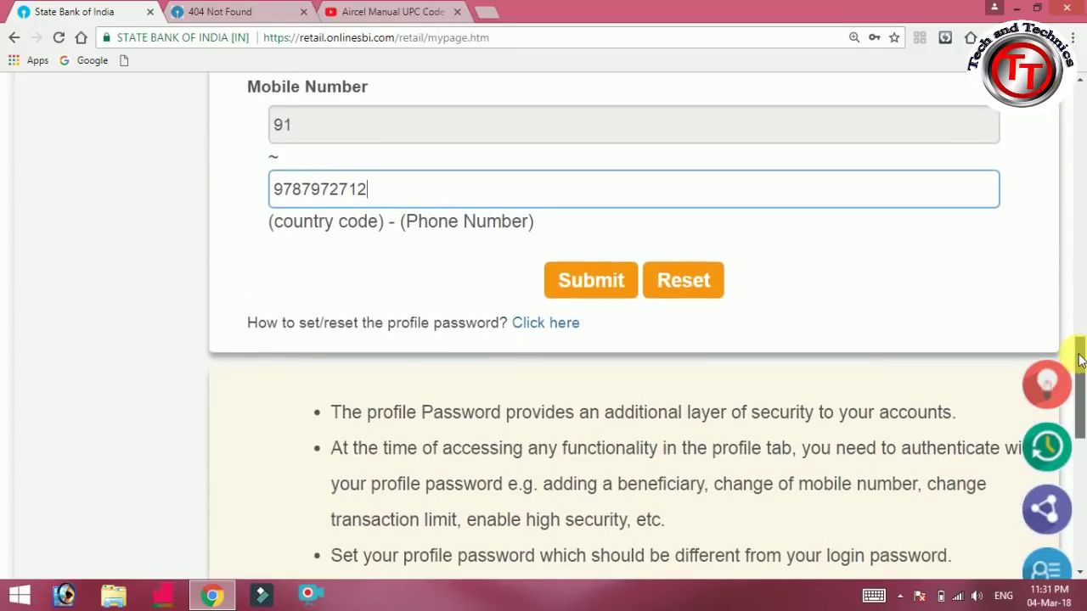
After submitting is rejected for matching the login password, enter and confirm a different profile password
click(591, 287)
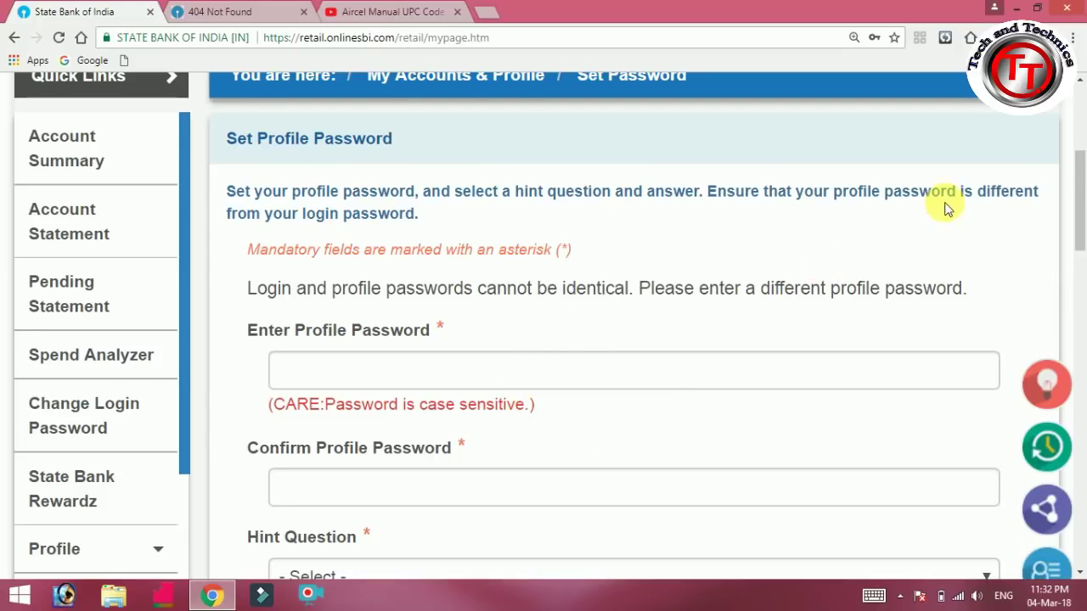
drag(1080, 187, 1082, 213)
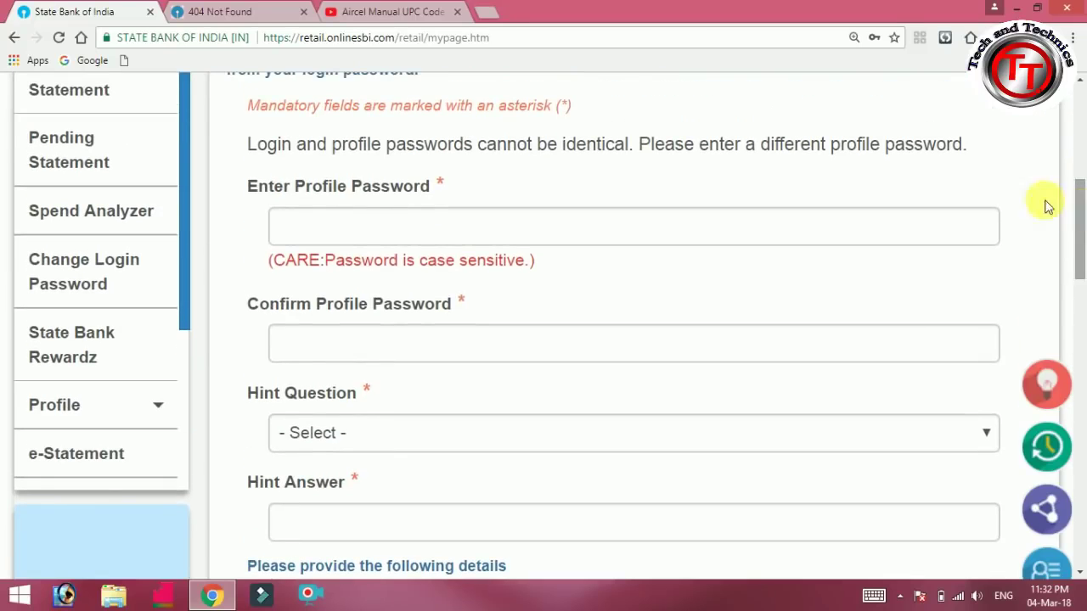
click(828, 222)
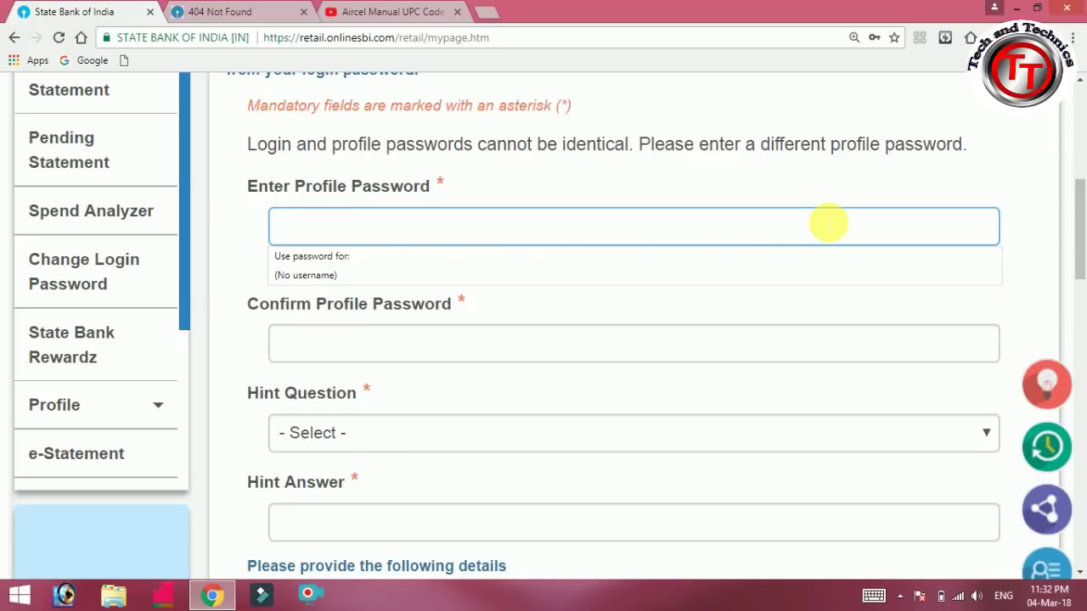
text(a)
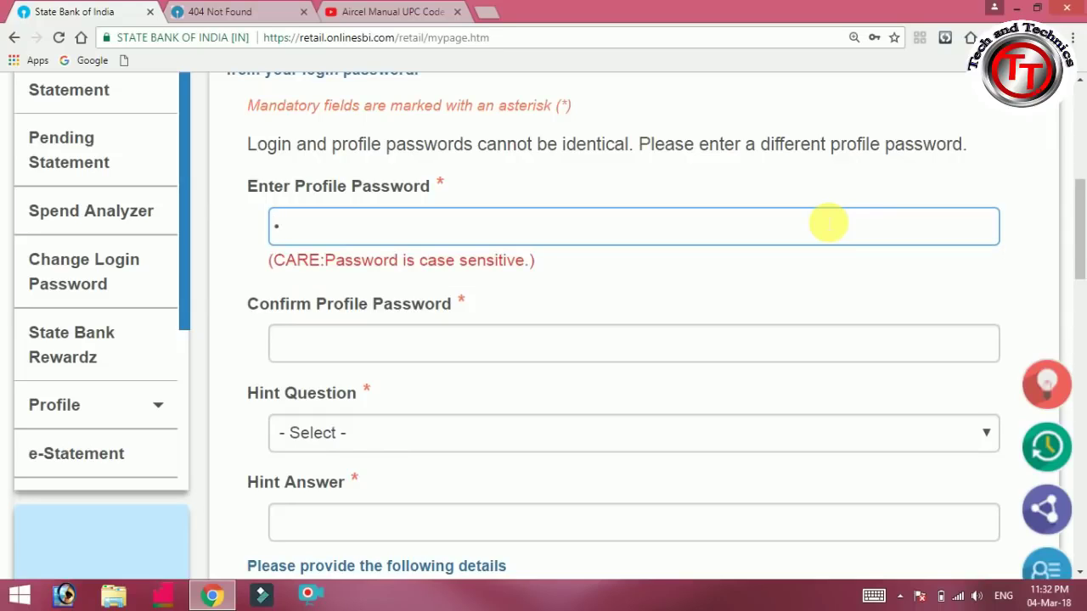
key(BackSpace)
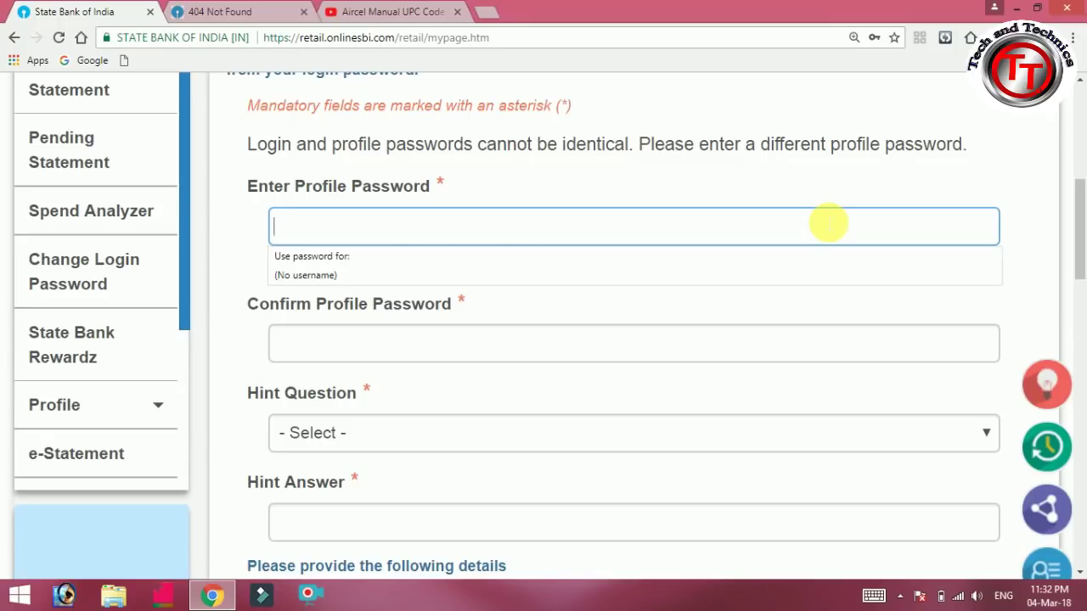
text(•••••••)
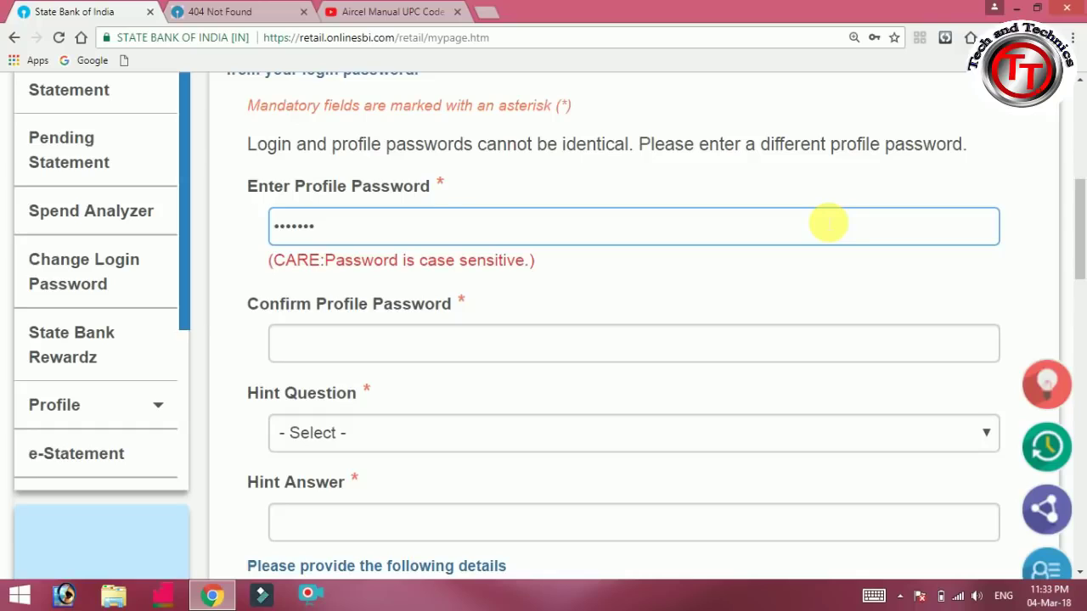
text(••••)
click(761, 355)
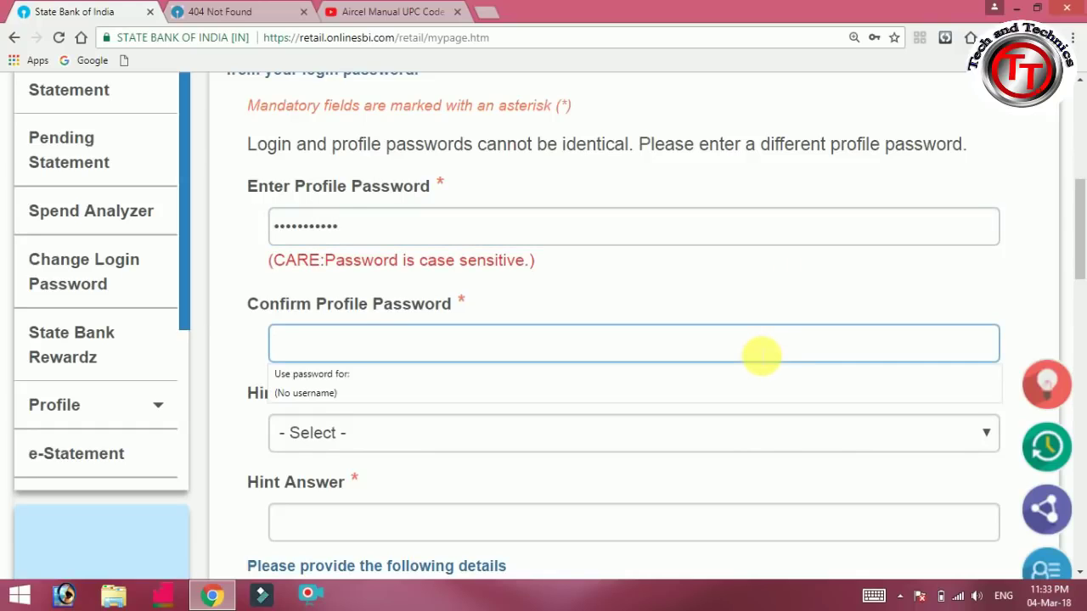
text(•)
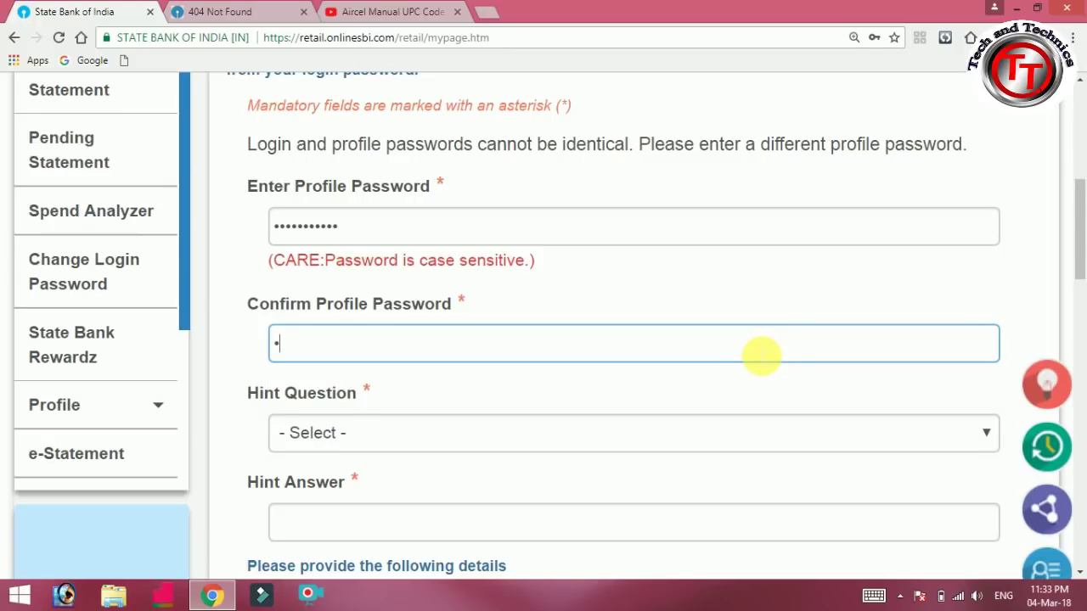
text(••••••••••)
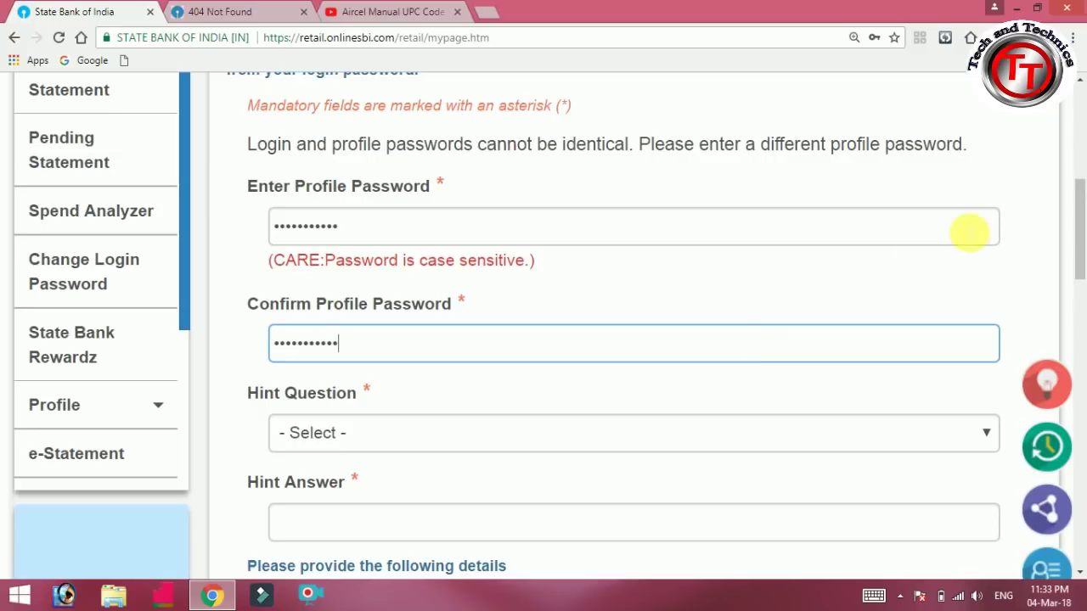
drag(1076, 226, 1084, 289)
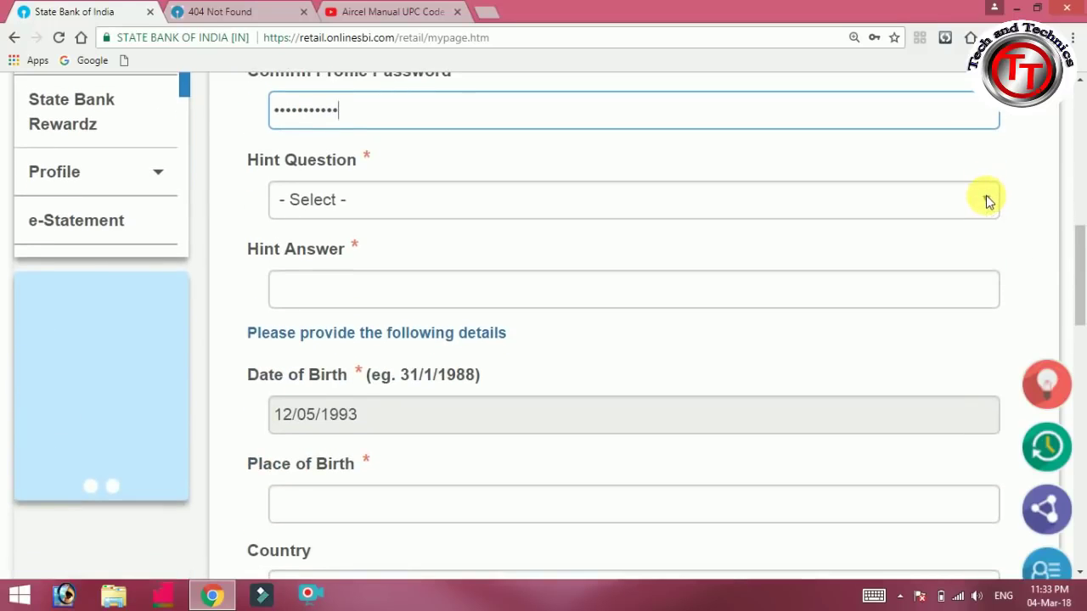
Choose 'What is your favourite food?' as hint question, then fill the hint answer and place of birth
click(986, 201)
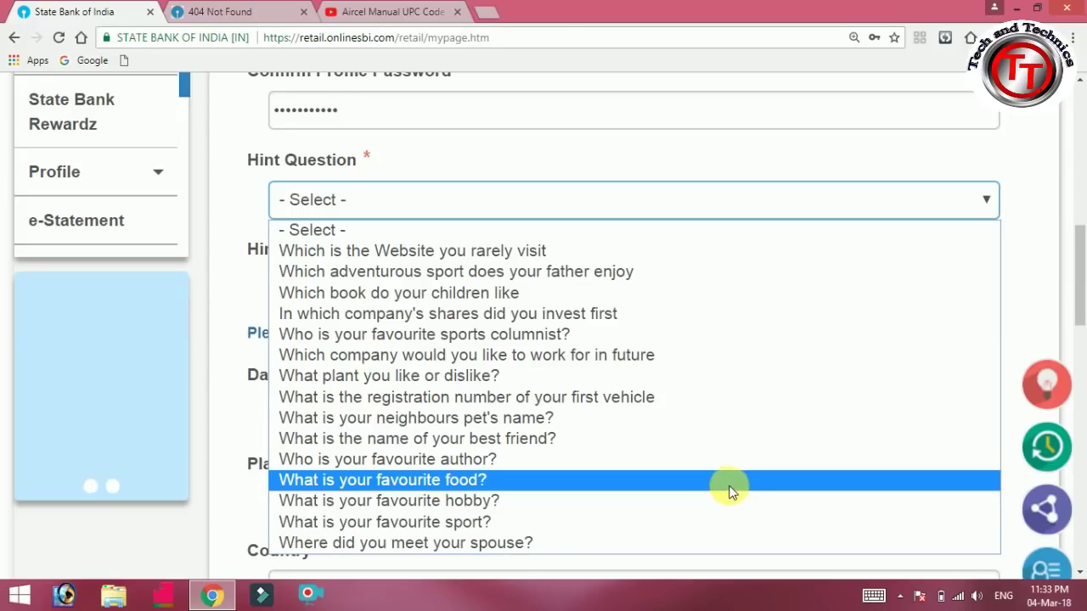
click(732, 493)
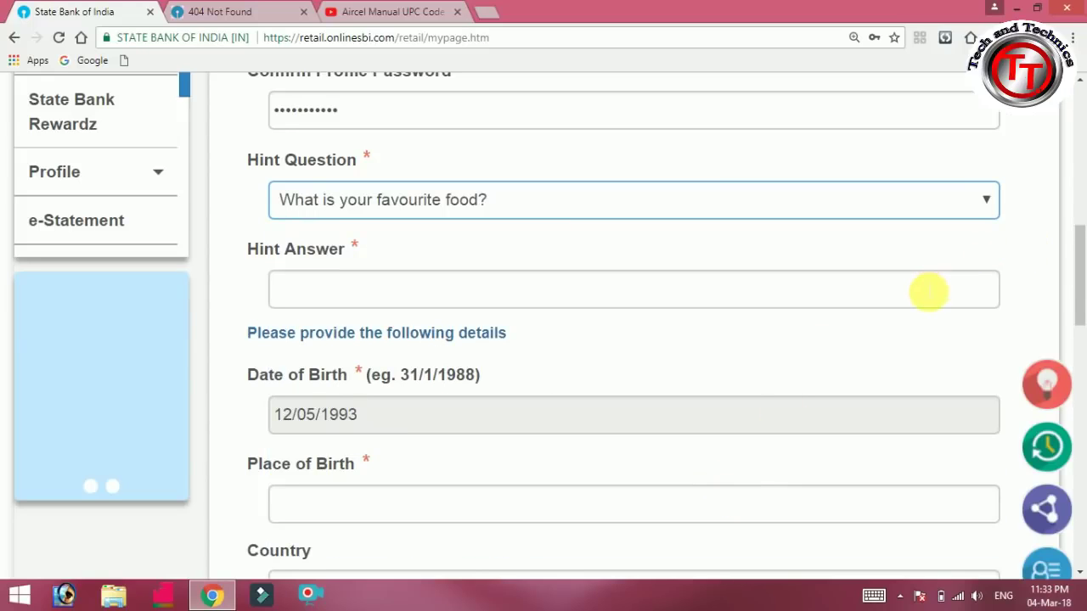
click(929, 293)
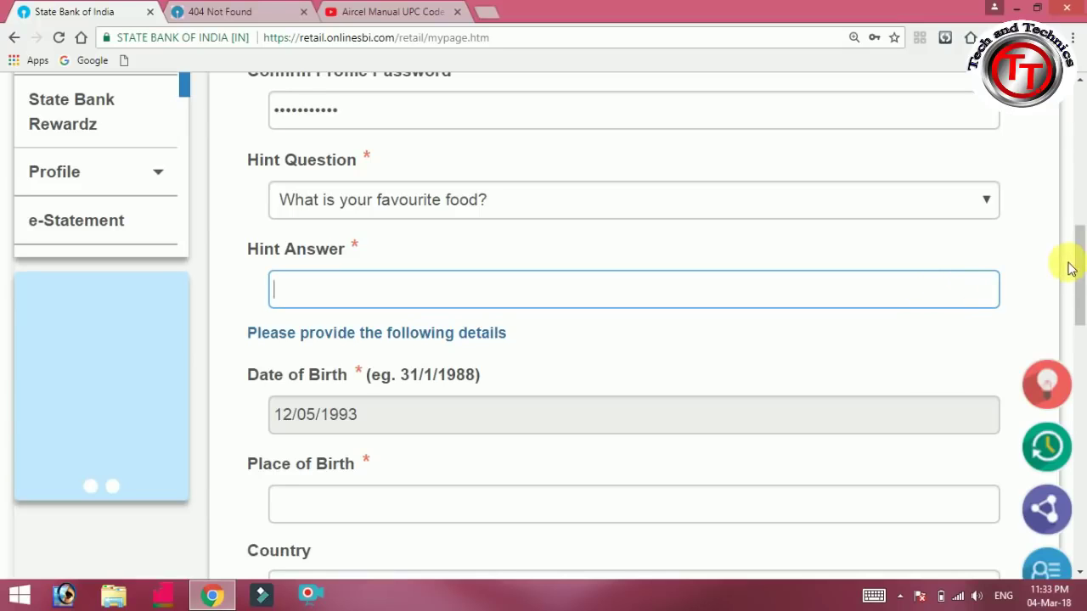
drag(1079, 279, 1073, 310)
click(903, 285)
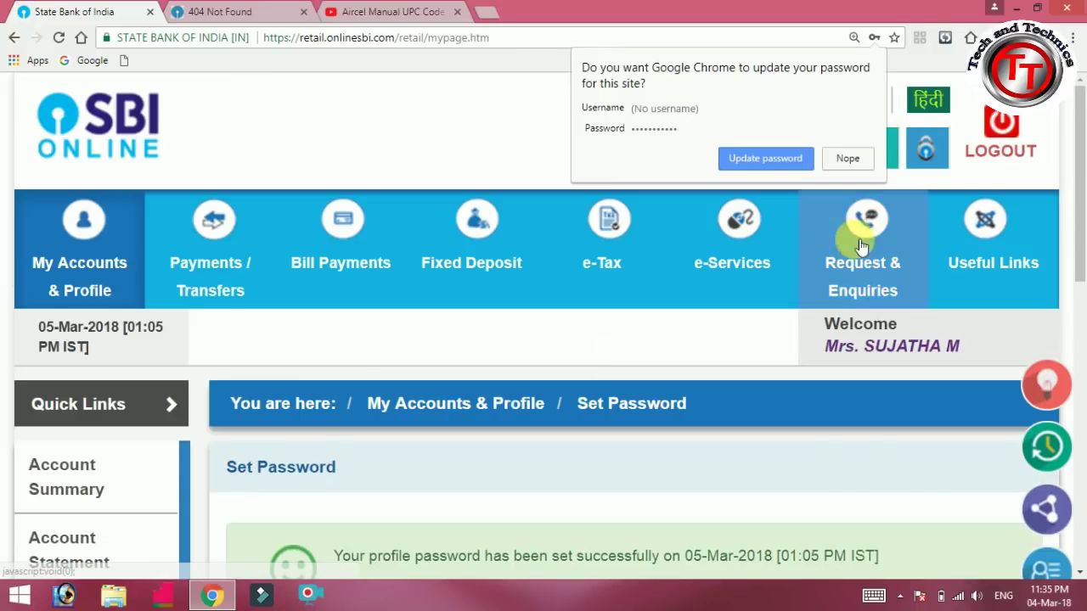
Scroll to the password-set success message and proceed to the transaction rights upgrade
drag(1078, 161, 1080, 298)
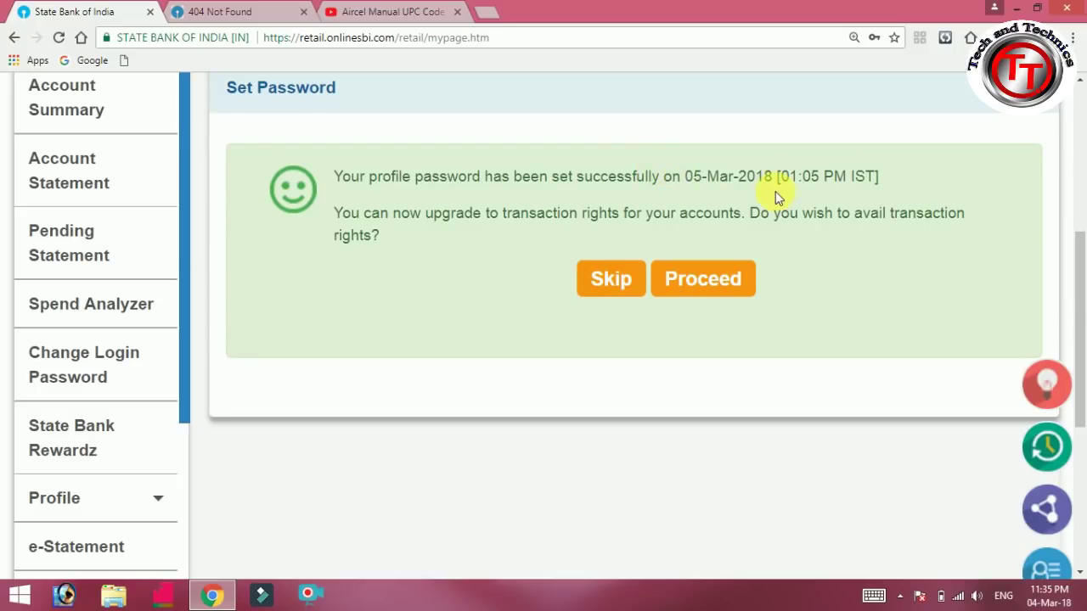
click(710, 281)
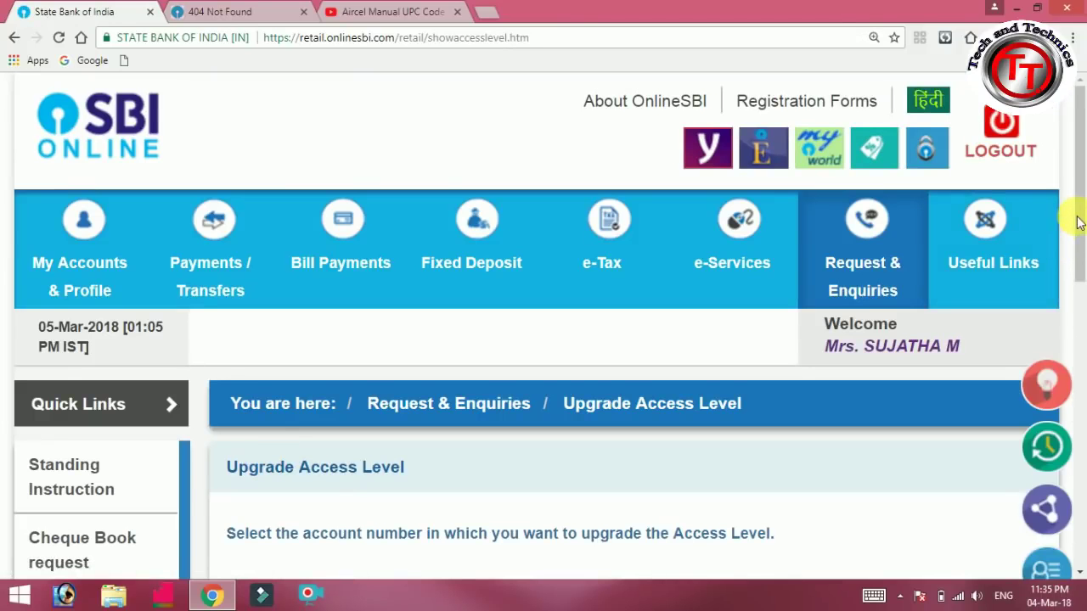
Select the View Only account, set its upgrade level to Full Transaction Rights, and submit
drag(1081, 207, 1081, 374)
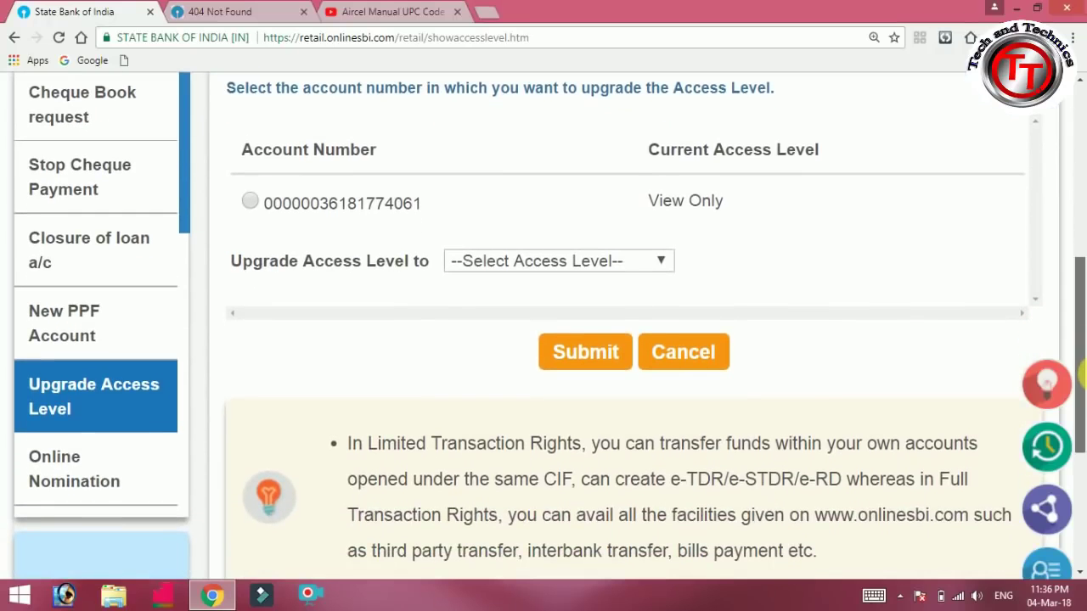
click(661, 262)
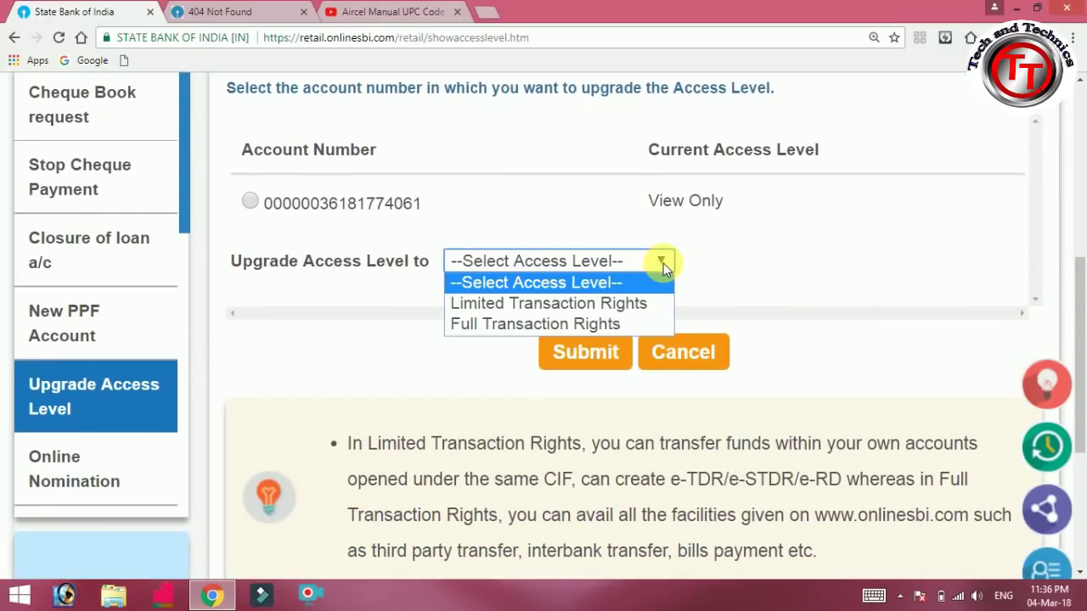
click(636, 323)
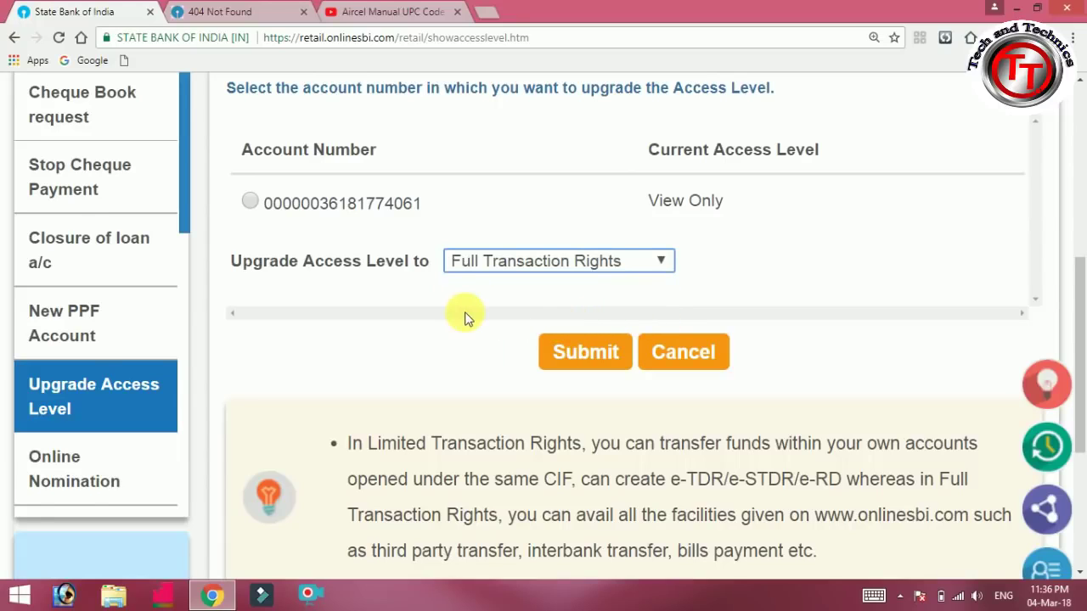
click(250, 204)
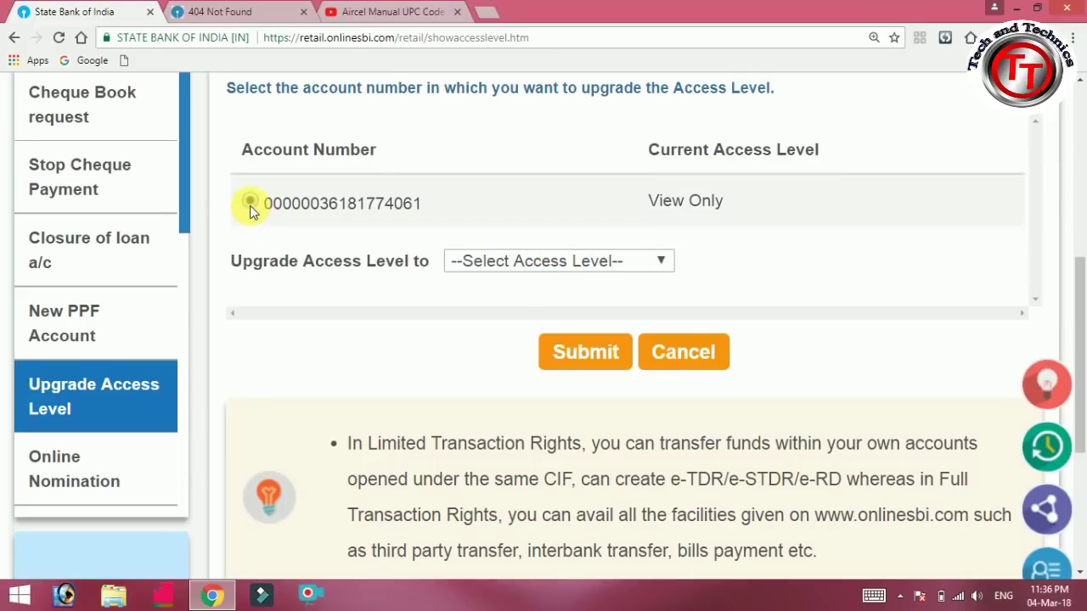
click(533, 260)
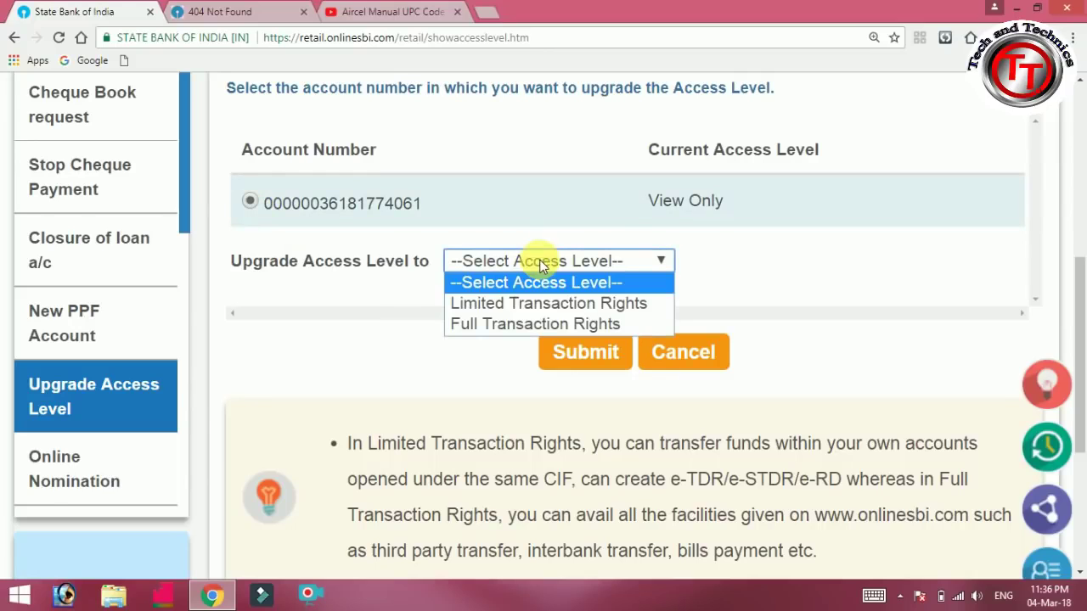
click(540, 325)
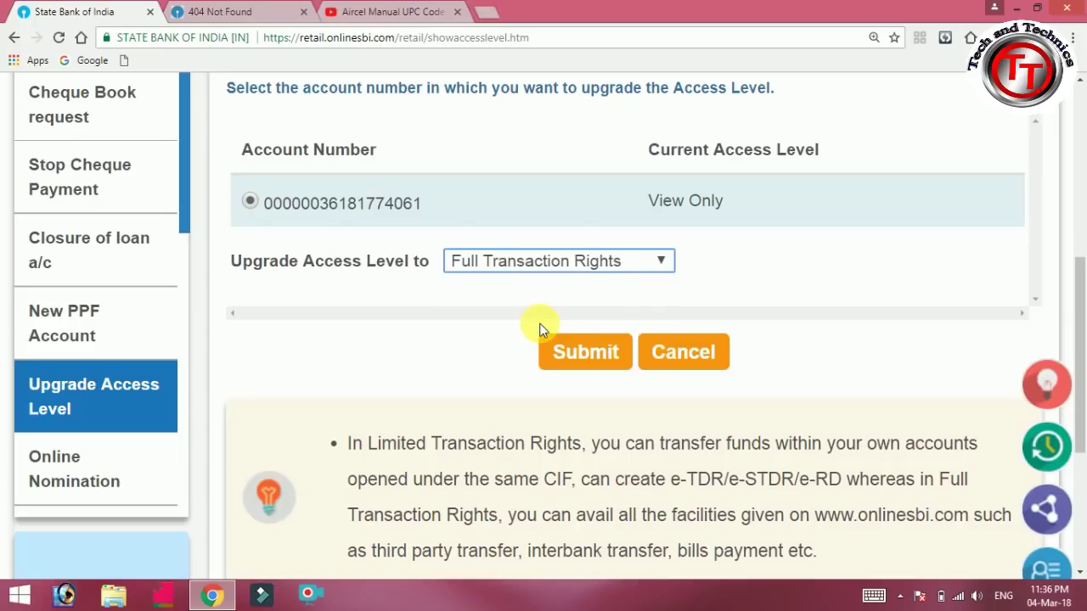
click(584, 352)
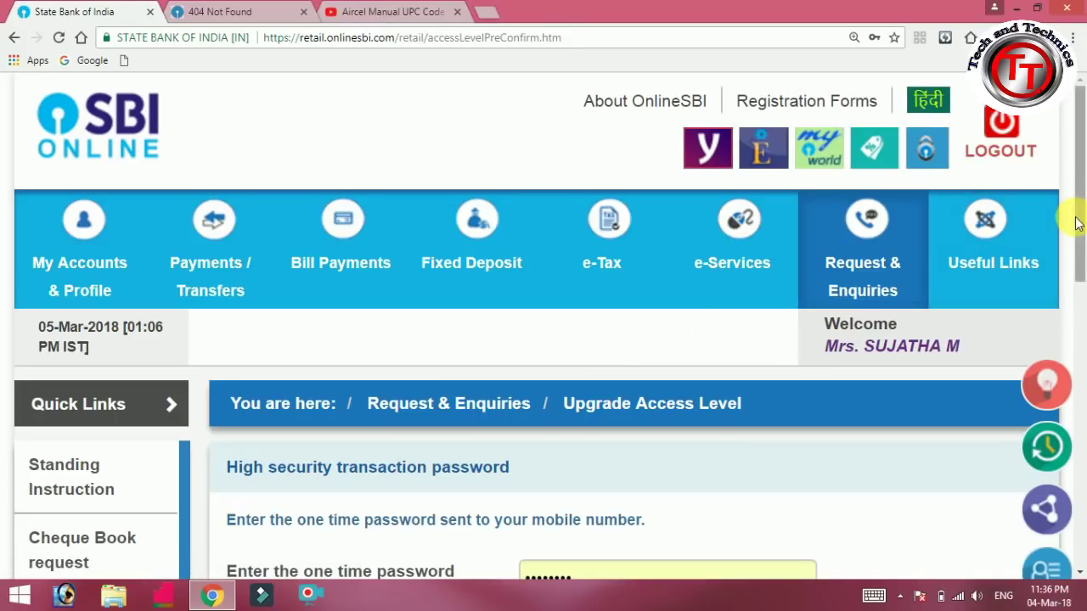
Enter the one-time password received on the mobile and confirm the rights upgrade
drag(1076, 218, 1083, 363)
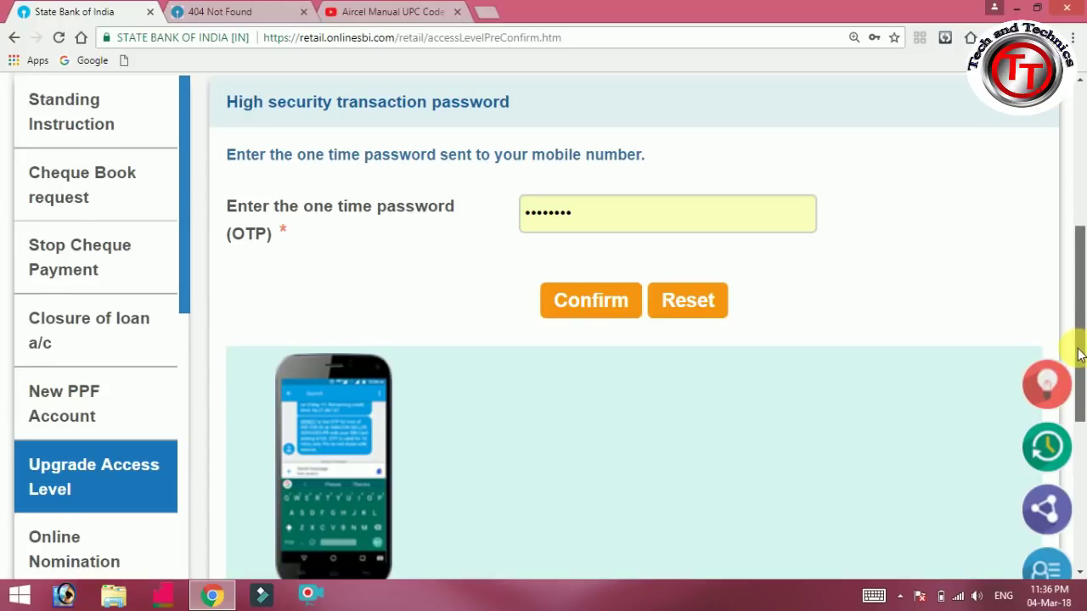
scroll(1084, 365, down, 1)
scroll(1081, 365, down, 1)
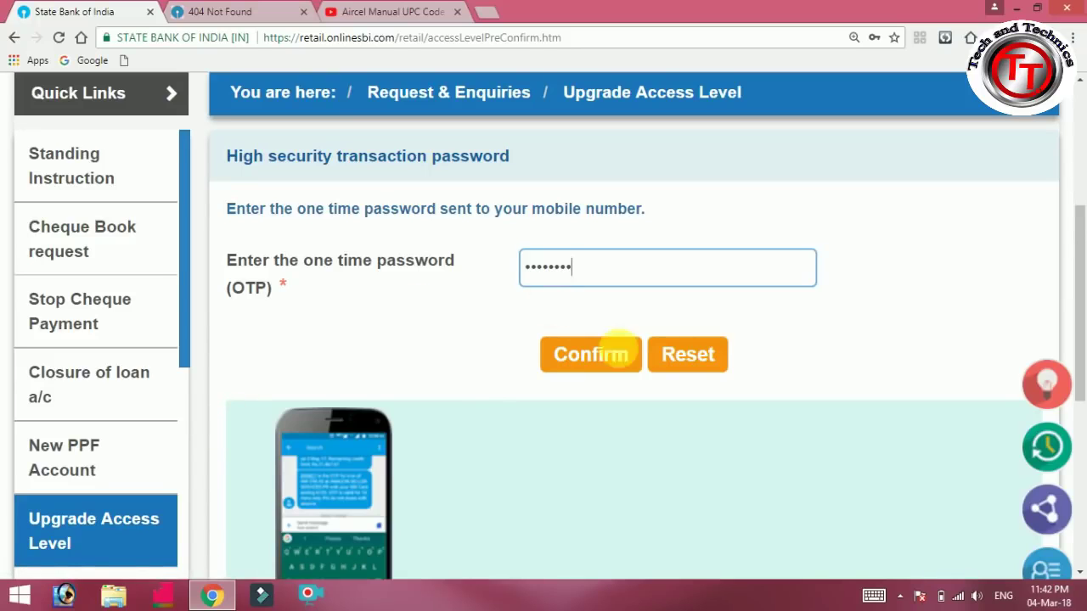
click(584, 356)
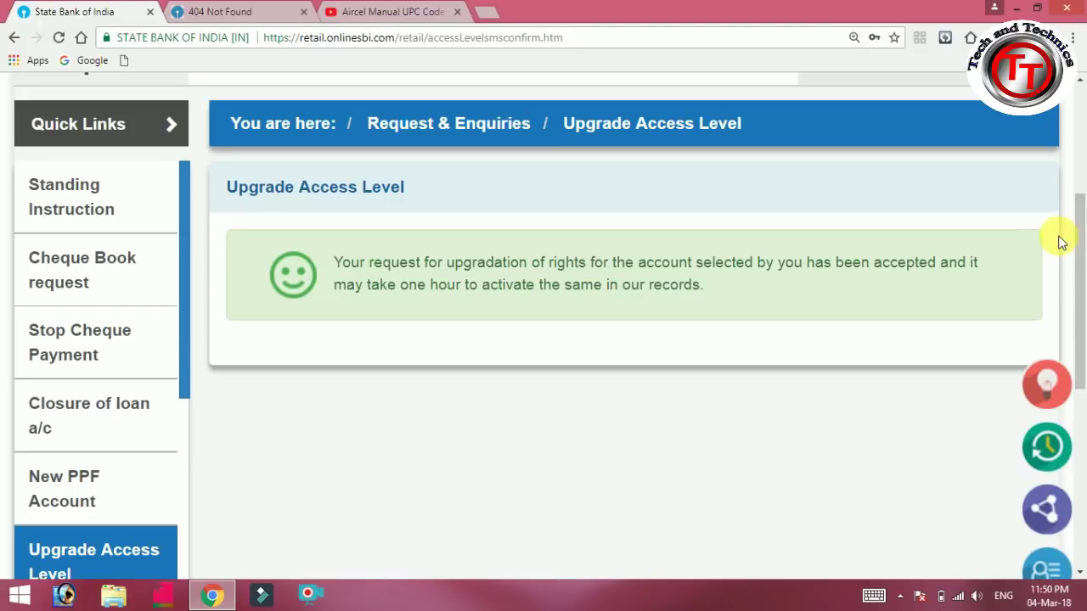
Scroll past the upgrade acceptance message to the Account Summary showing the transaction account
scroll(1081, 247, up, 1)
scroll(1081, 246, up, 2)
scroll(1080, 248, down, 1)
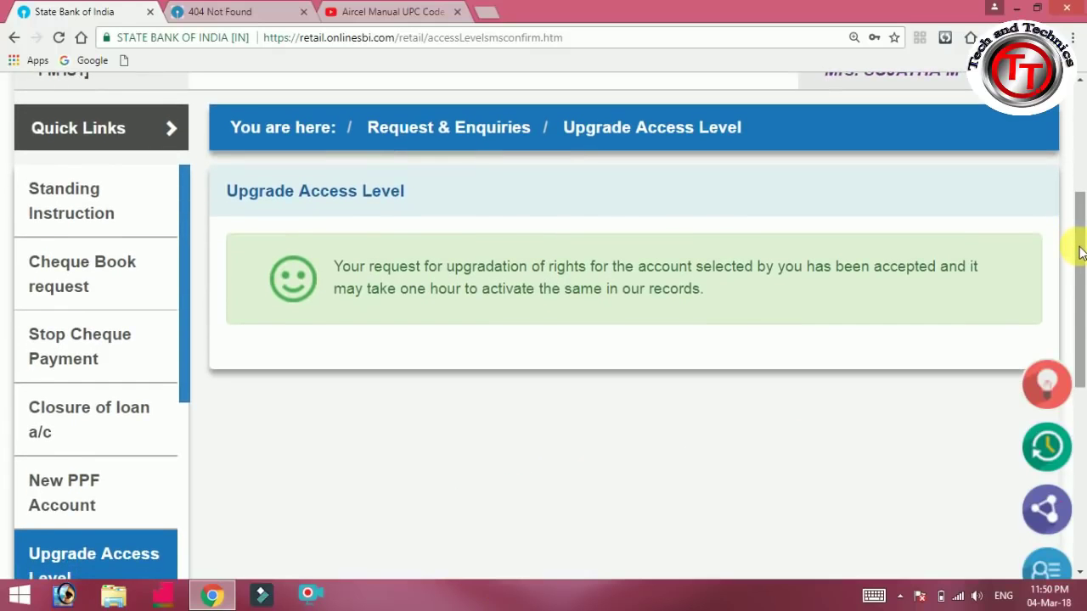
scroll(1080, 252, down, 1)
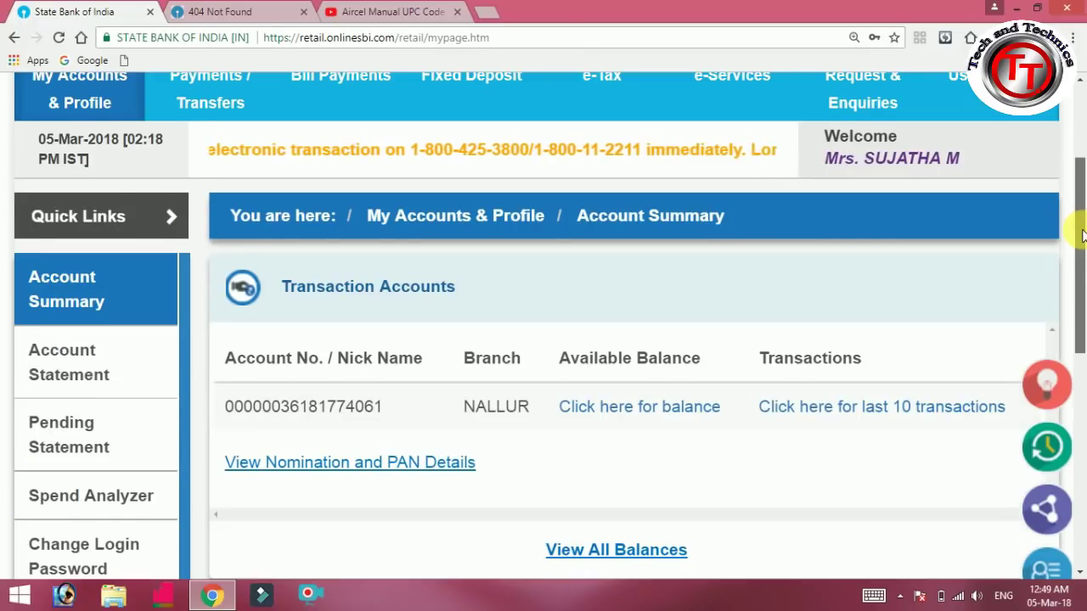
scroll(1083, 266, down, 2)
scroll(1082, 265, down, 2)
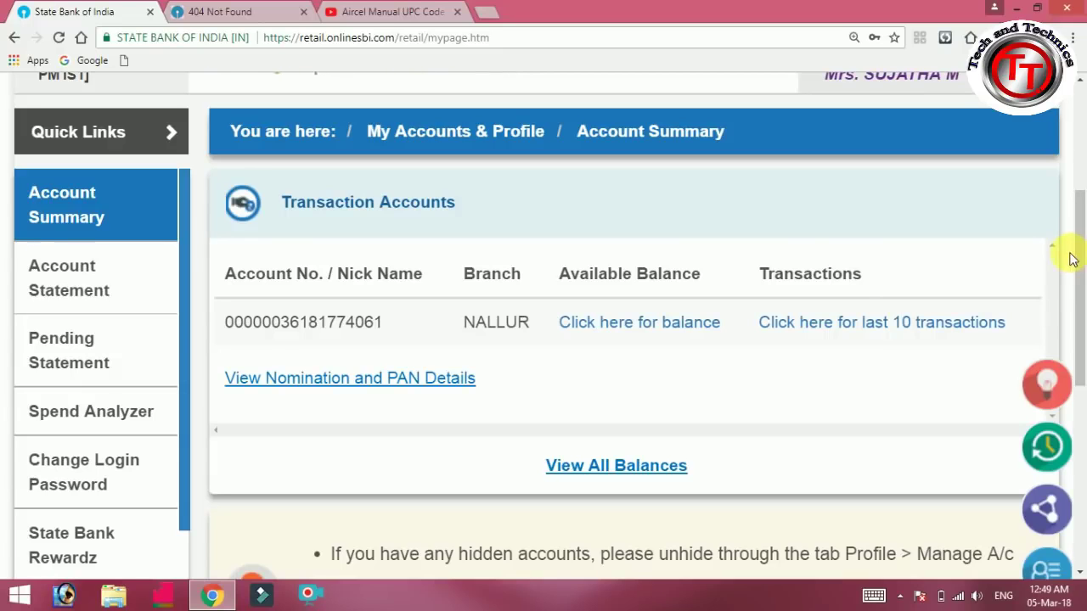
Scroll through the Account Summary details, then minimize Chrome to reveal the desktop
drag(1083, 268, 1082, 271)
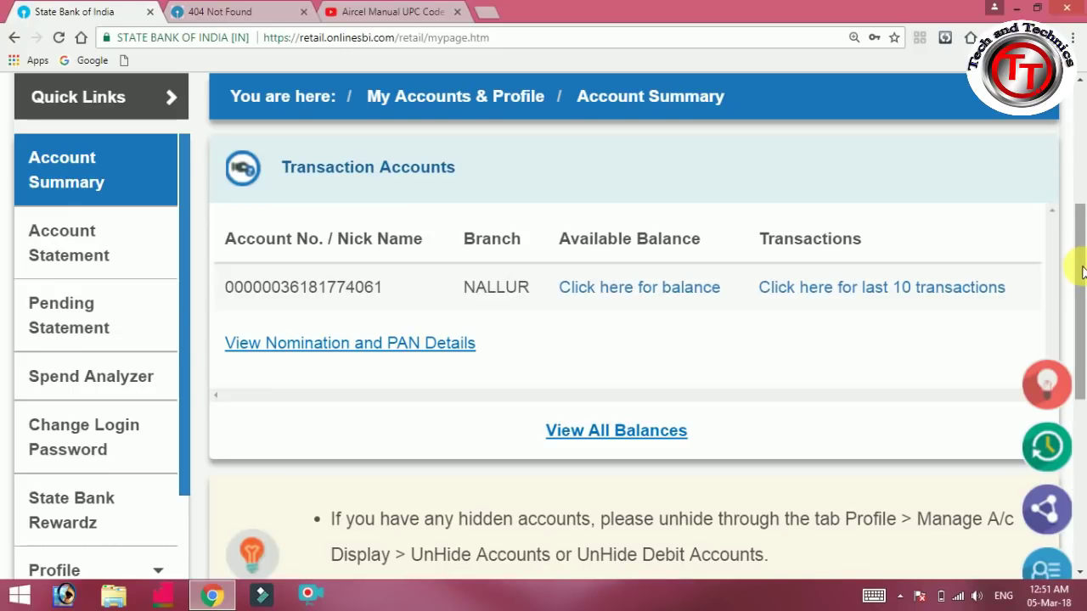
drag(1081, 272, 1081, 354)
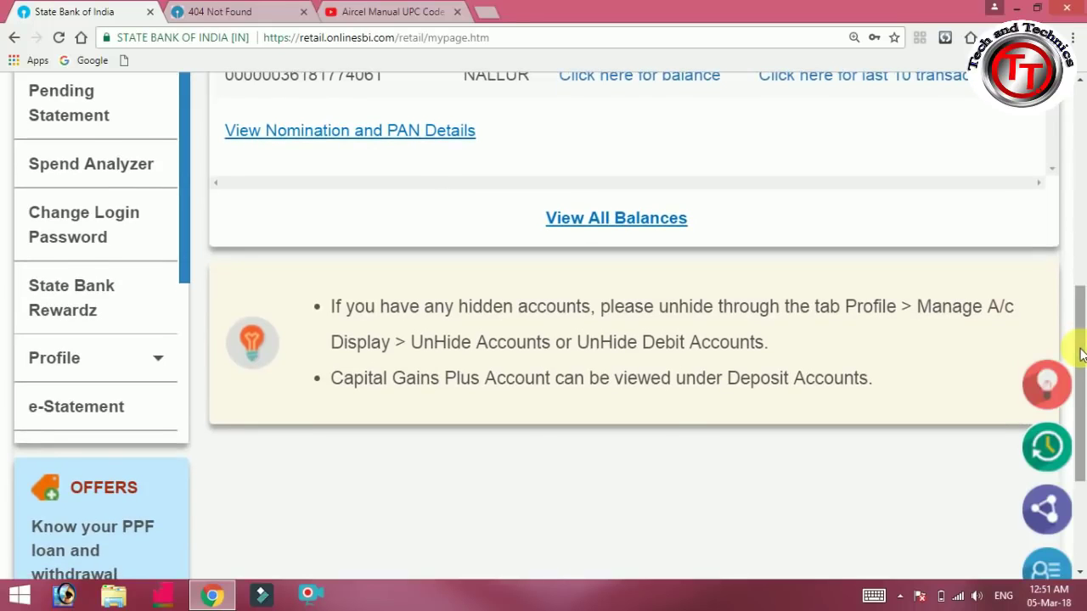
scroll(1082, 354, down, 1)
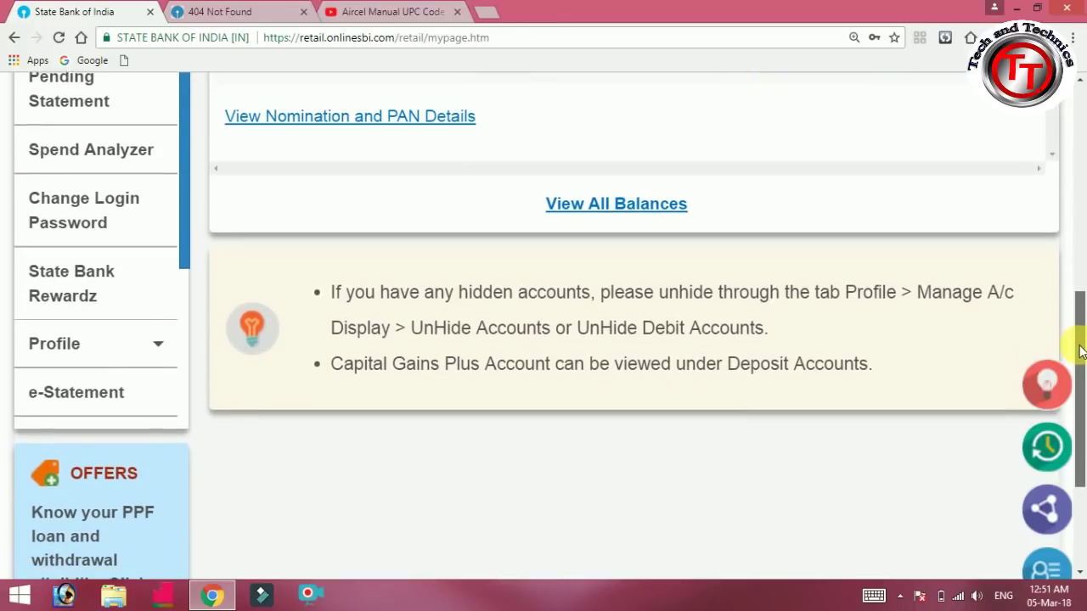
drag(1082, 355, 1082, 358)
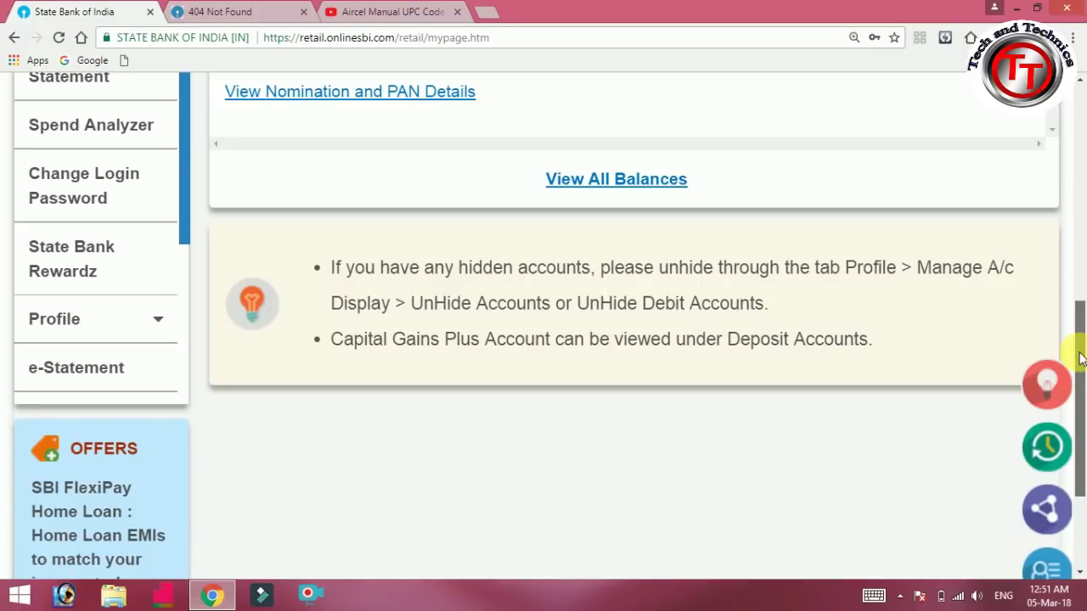
scroll(543, 323, down, 1)
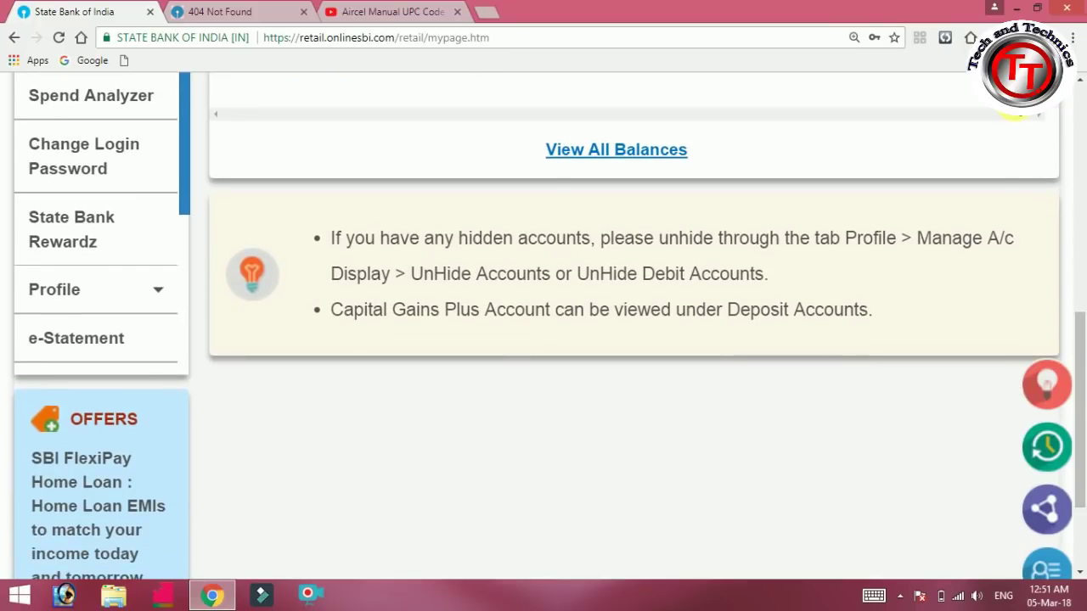
click(1016, 8)
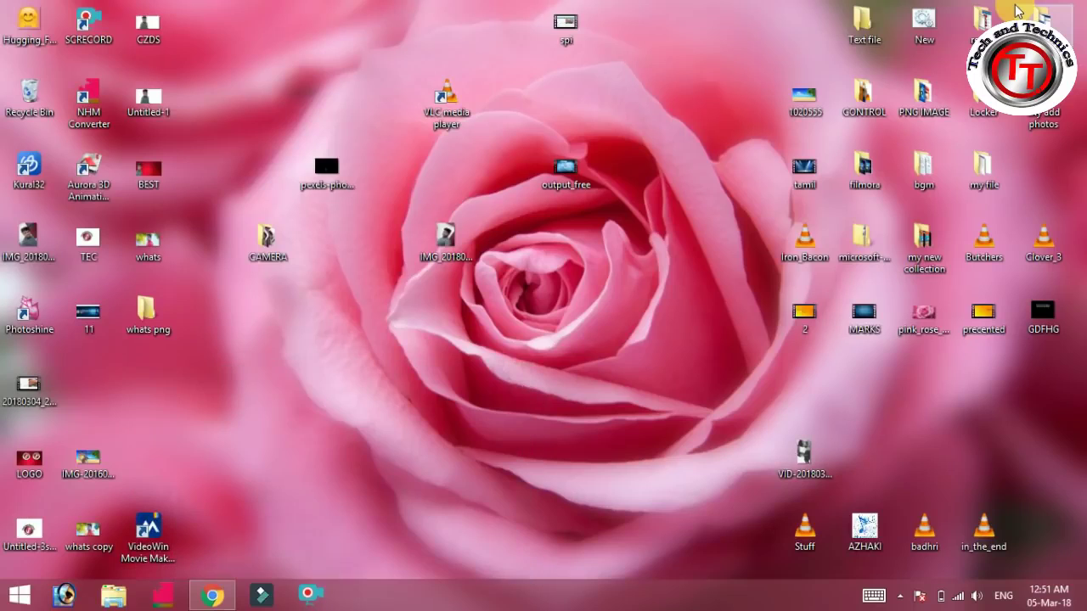